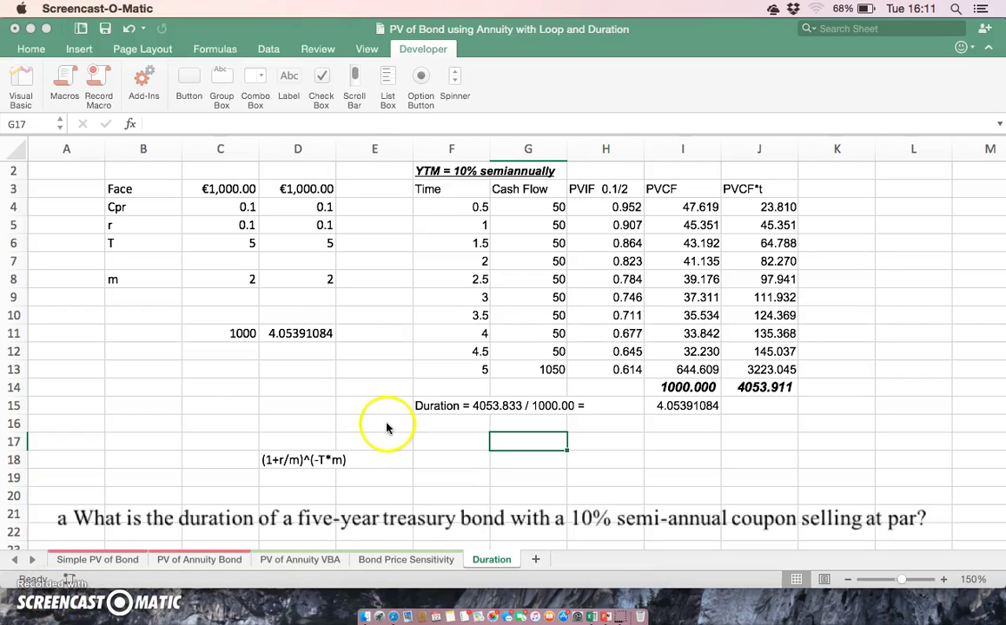
Copy the entire contents of the Duration sheet into a new worksheet.
{"action": "left_click", "coordinate": [337, 214]}
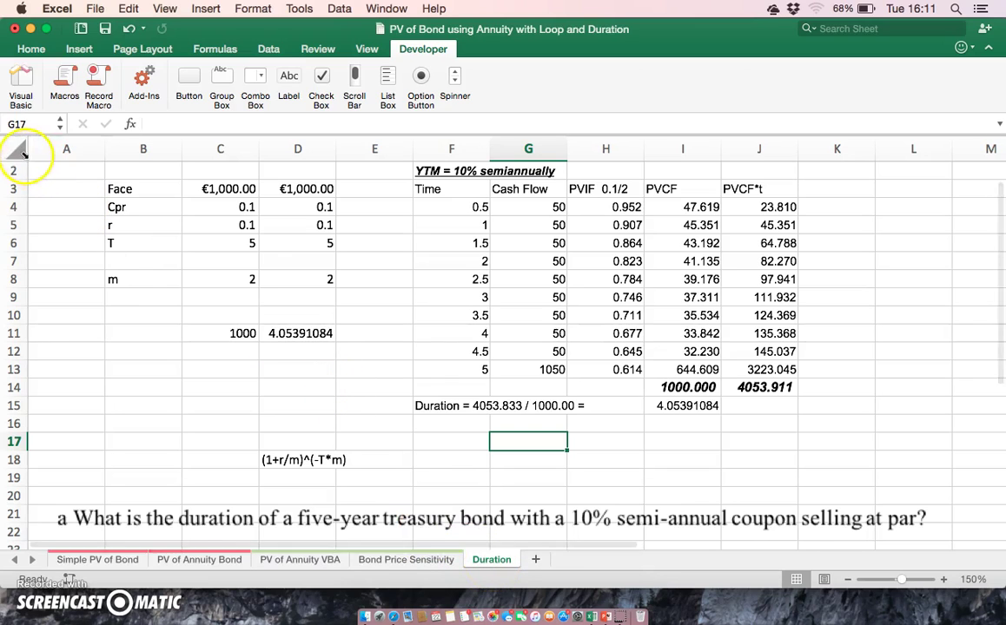
{"action": "left_click", "coordinate": [865, 283]}
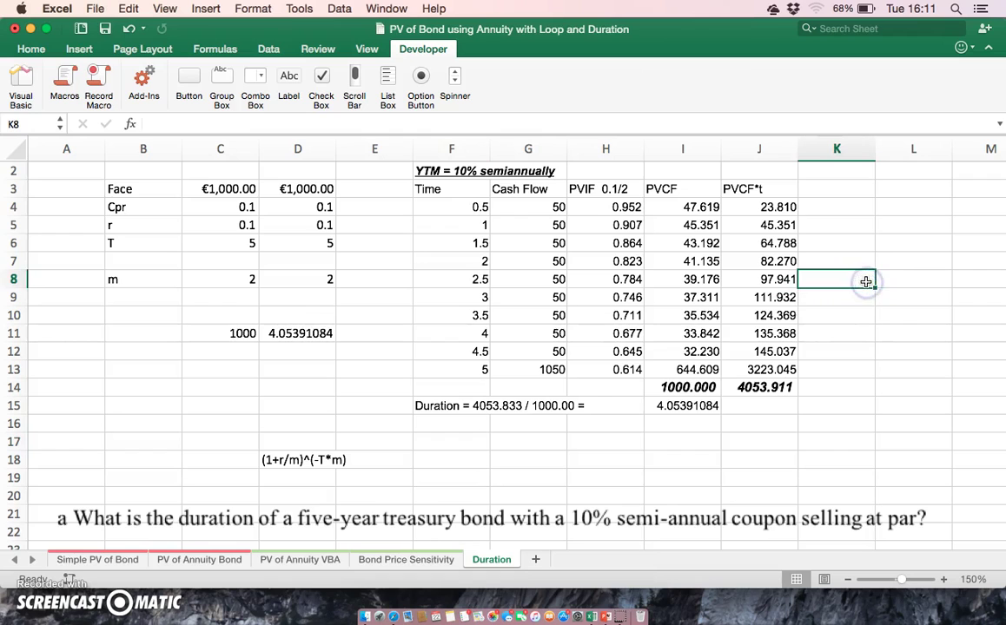
{"action": "key", "text": "Up"}
{"action": "key", "text": "ctrl+Up"}
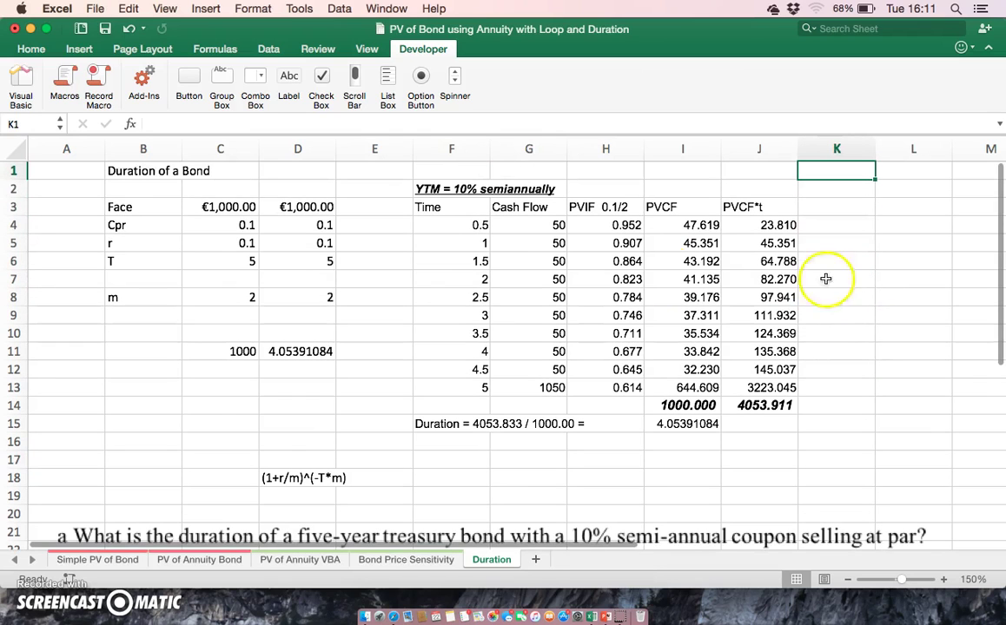
{"action": "left_click", "coordinate": [14, 154]}
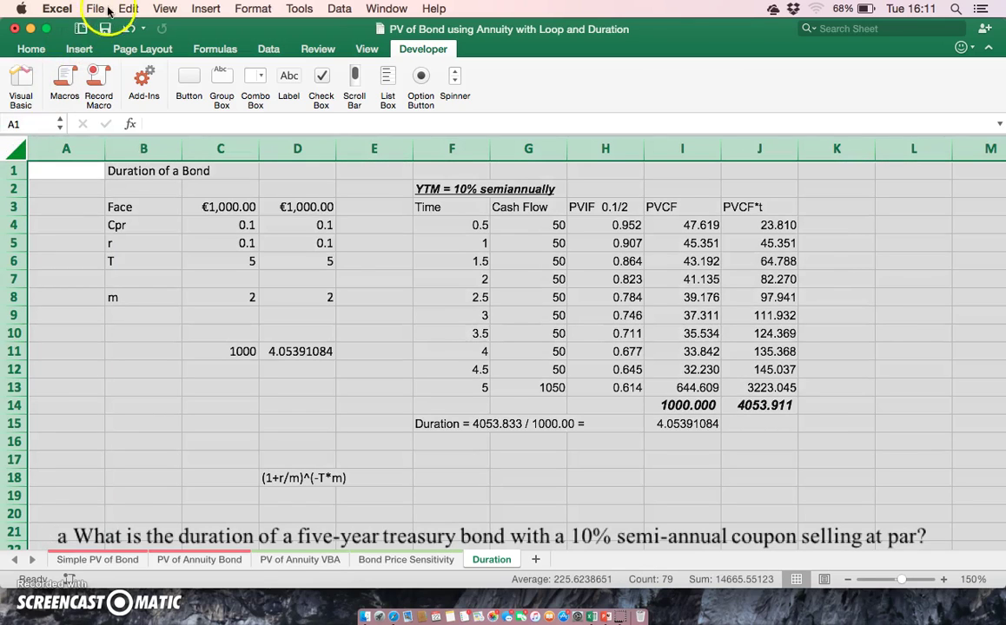
{"action": "left_click", "coordinate": [129, 9]}
{"action": "left_click", "coordinate": [139, 81]}
{"action": "left_click", "coordinate": [535, 559]}
{"action": "left_click", "coordinate": [129, 9]}
{"action": "left_click", "coordinate": [143, 112]}
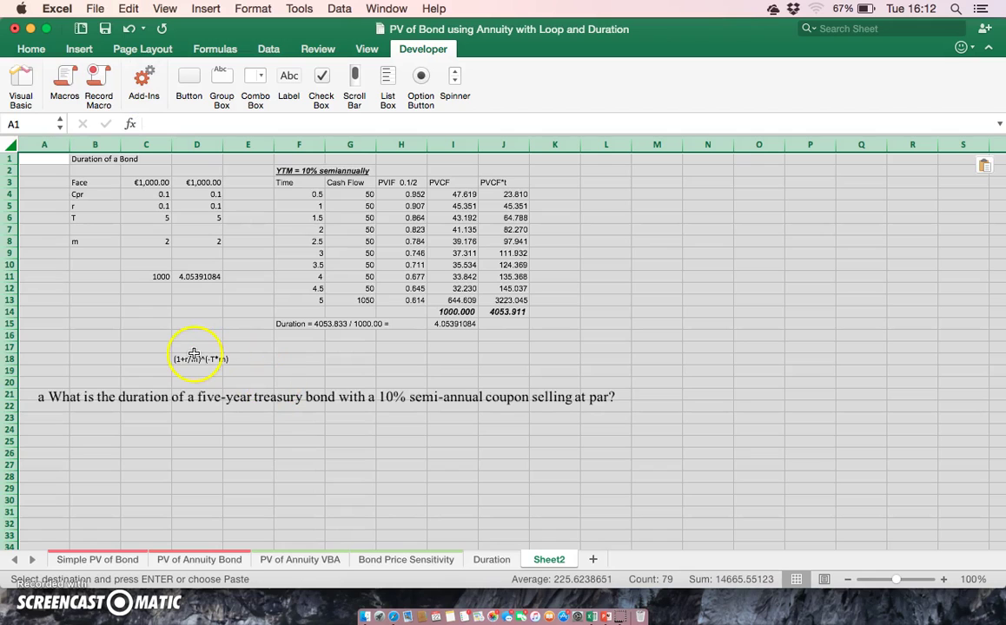
{"action": "left_click", "coordinate": [191, 317]}
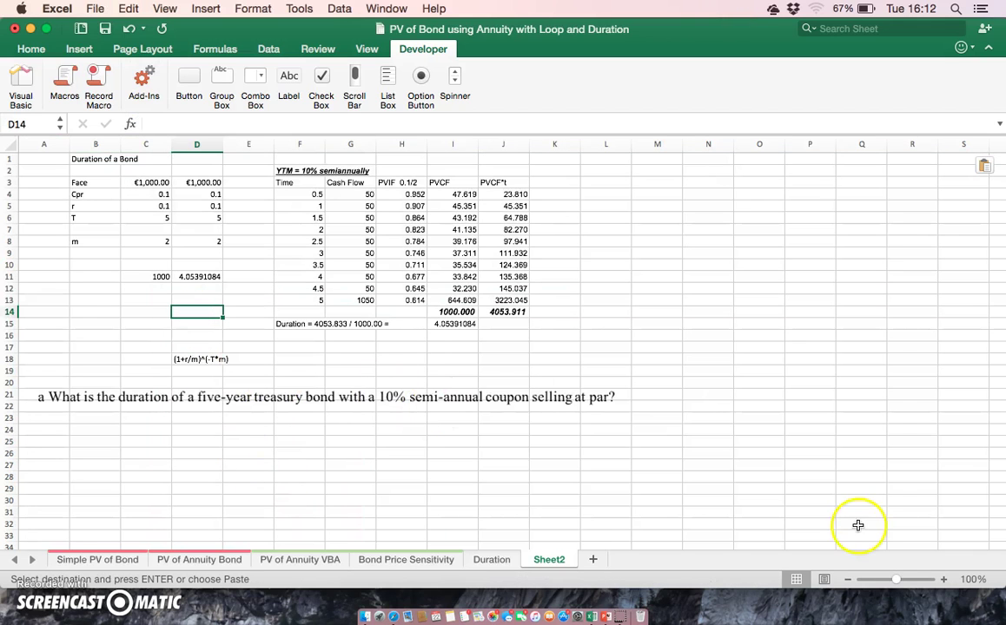
{"action": "scroll", "coordinate": [854, 525], "scroll_direction": "up", "scroll_amount": 3}
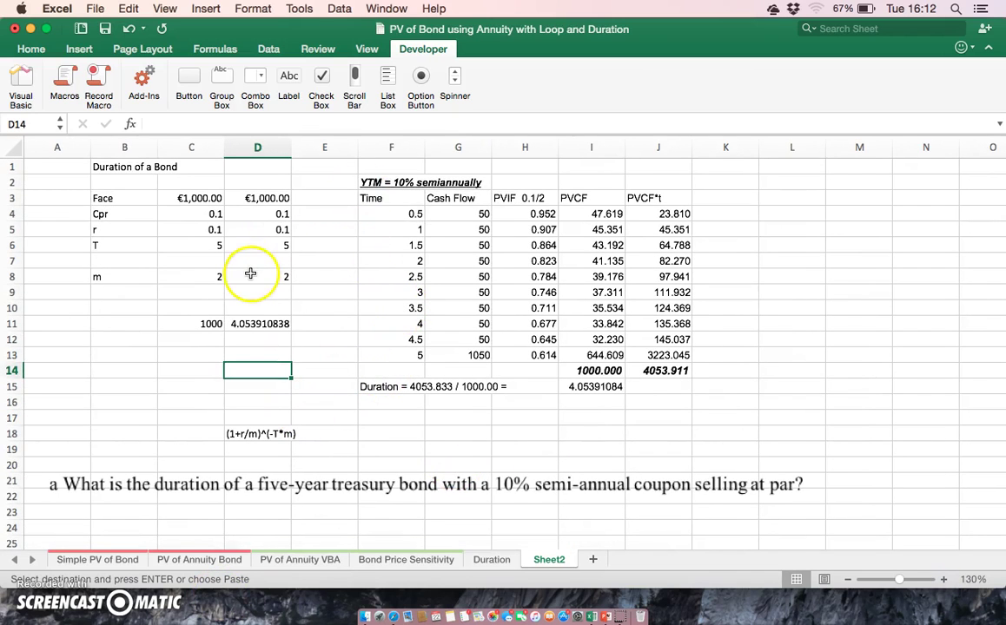
Copy the bond inputs C3:C8 from the PV of Annuity VBA sheet into Sheet2, starting at C3.
{"action": "left_click", "coordinate": [405, 561]}
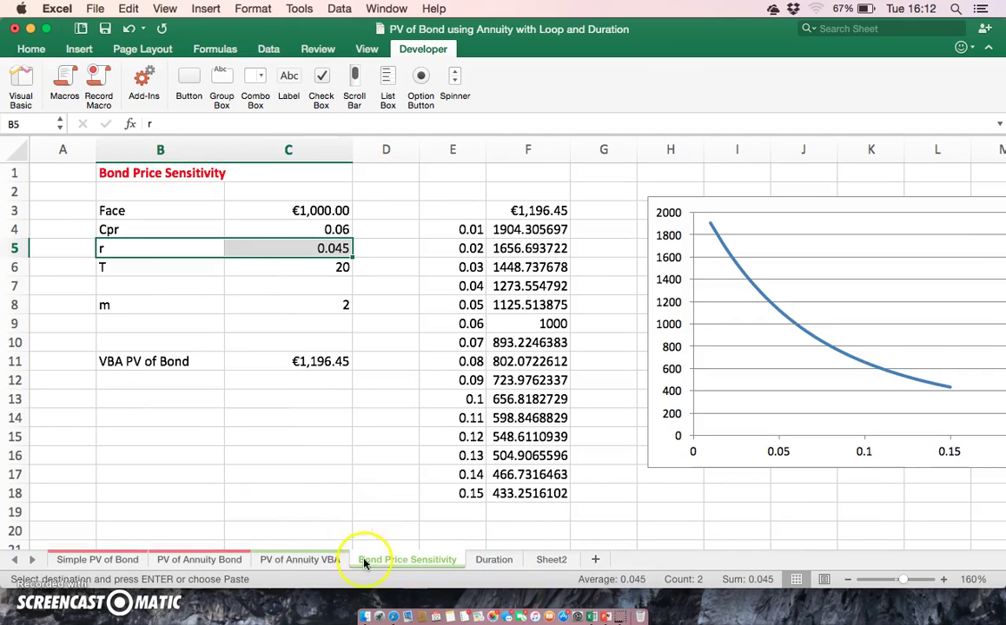
{"action": "left_click", "coordinate": [308, 561]}
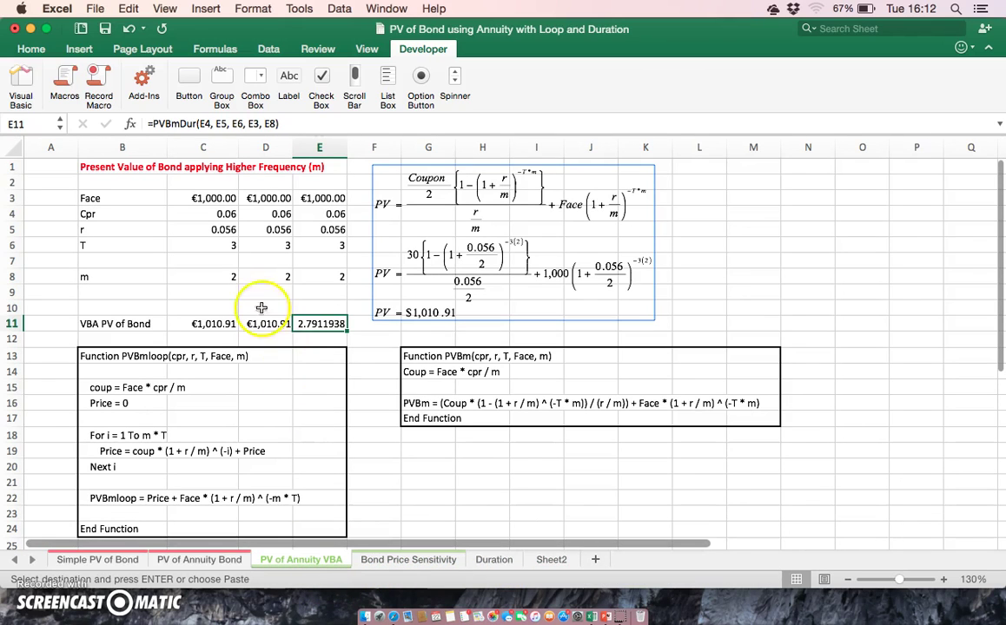
{"action": "left_click_drag", "start_coordinate": [211, 205], "coordinate": [215, 273]}
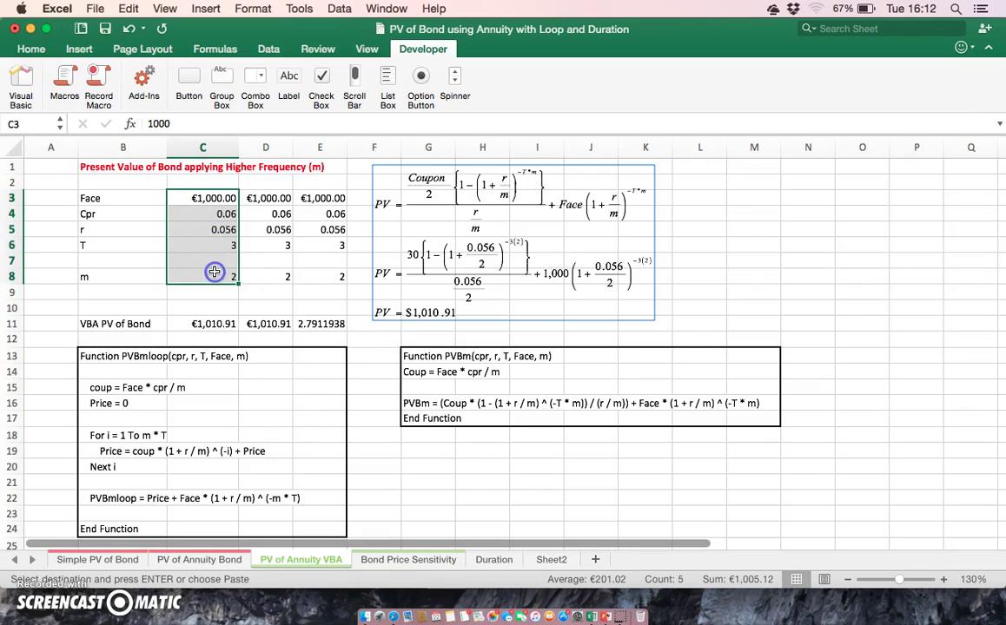
{"action": "left_click", "coordinate": [73, 50]}
{"action": "left_click", "coordinate": [127, 10]}
{"action": "left_click", "coordinate": [138, 84]}
{"action": "left_click", "coordinate": [541, 562]}
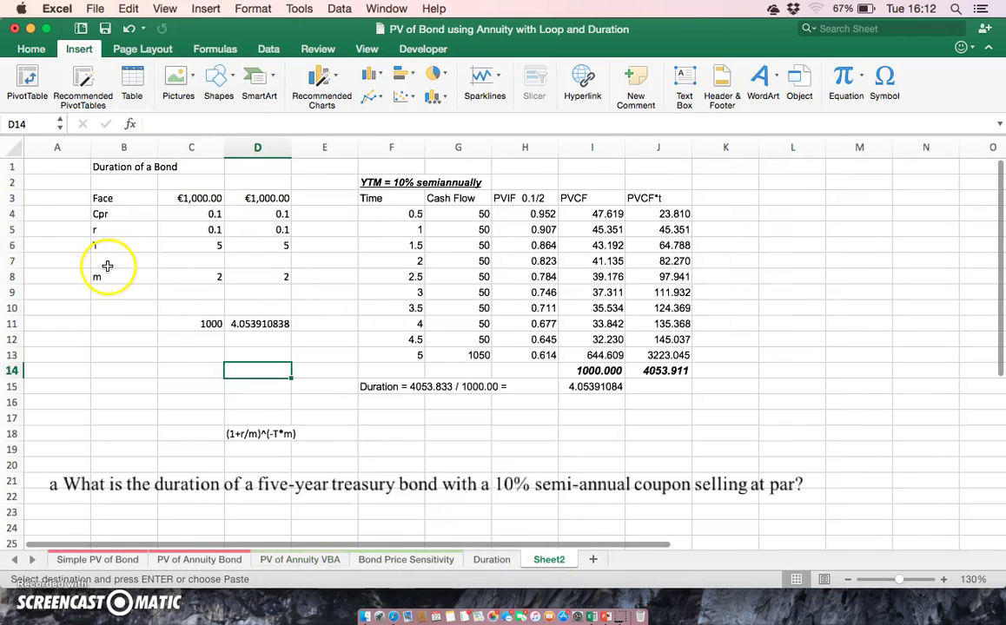
{"action": "left_click", "coordinate": [182, 198]}
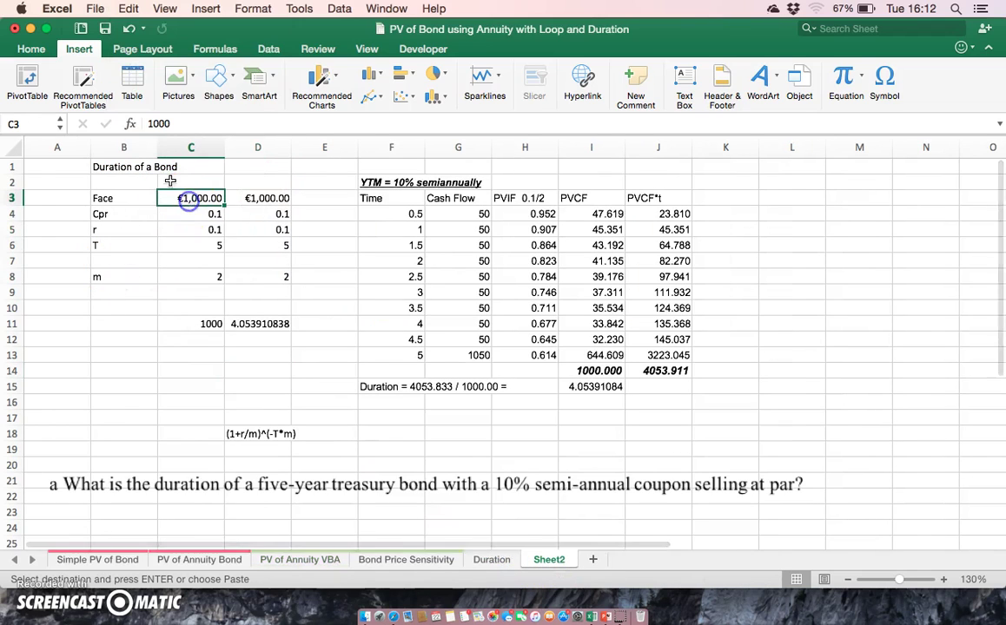
{"action": "left_click", "coordinate": [32, 52]}
{"action": "left_click", "coordinate": [33, 53]}
{"action": "left_click", "coordinate": [32, 52]}
{"action": "left_click", "coordinate": [23, 80]}
{"action": "left_click", "coordinate": [185, 327]}
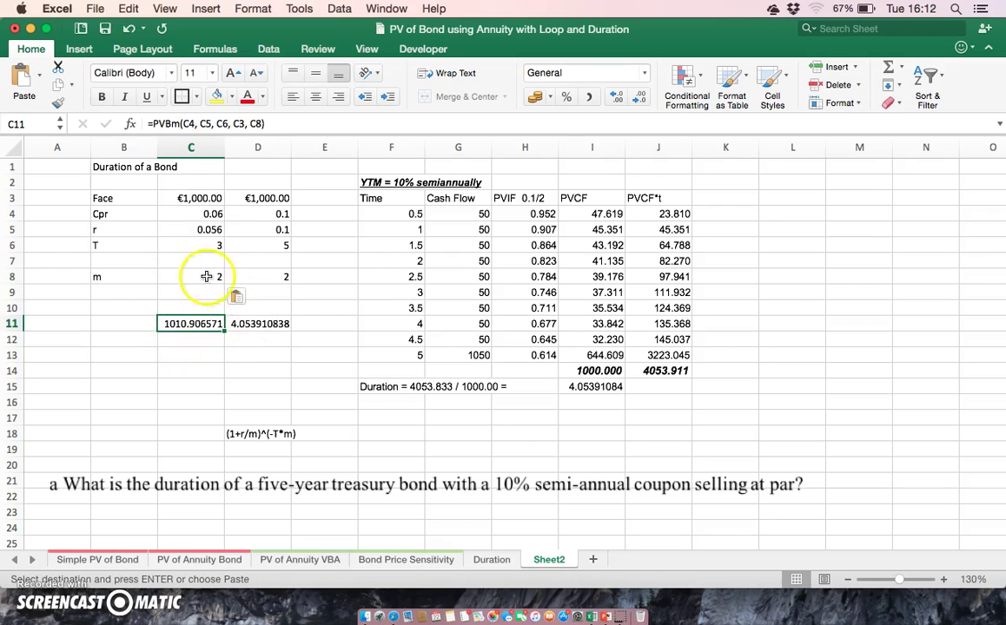
Fill the bond inputs in C3:C8 across into D3:D8 and check the duration formula in D11.
{"action": "left_click", "coordinate": [210, 198]}
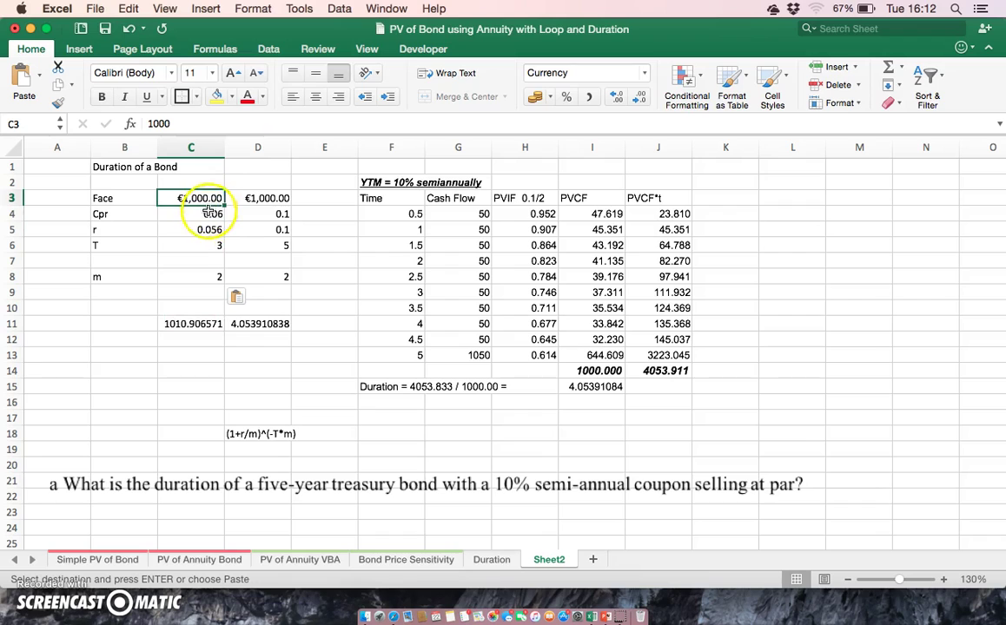
{"action": "left_click", "coordinate": [202, 218]}
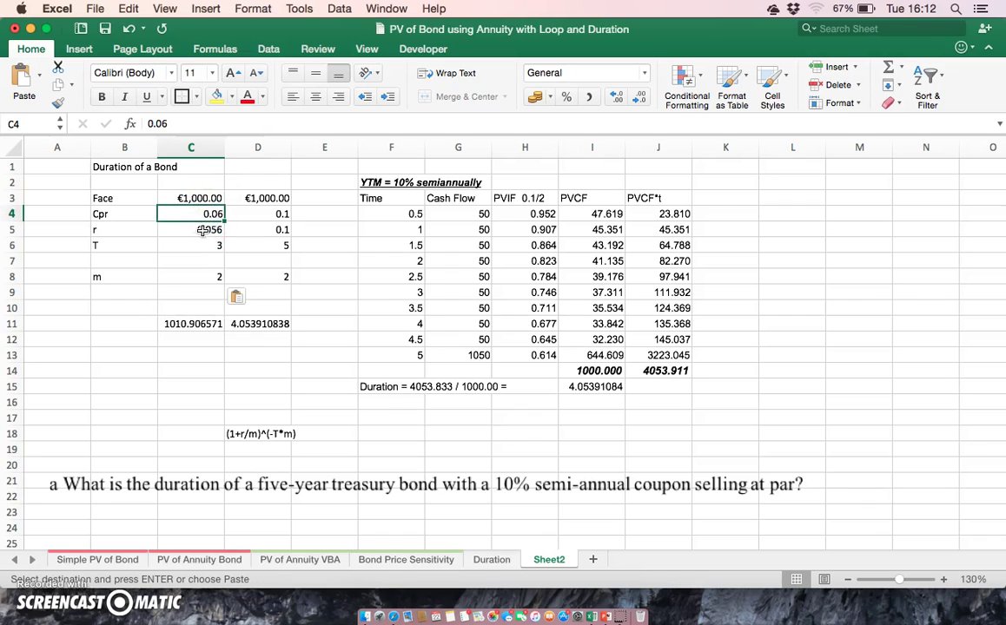
{"action": "left_click", "coordinate": [203, 230]}
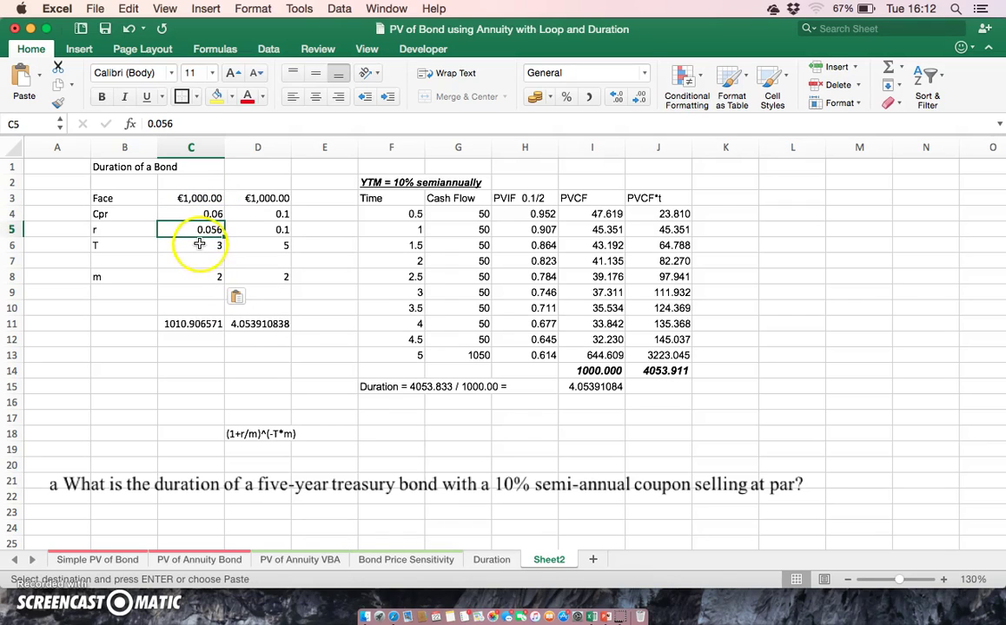
{"action": "left_click", "coordinate": [198, 244]}
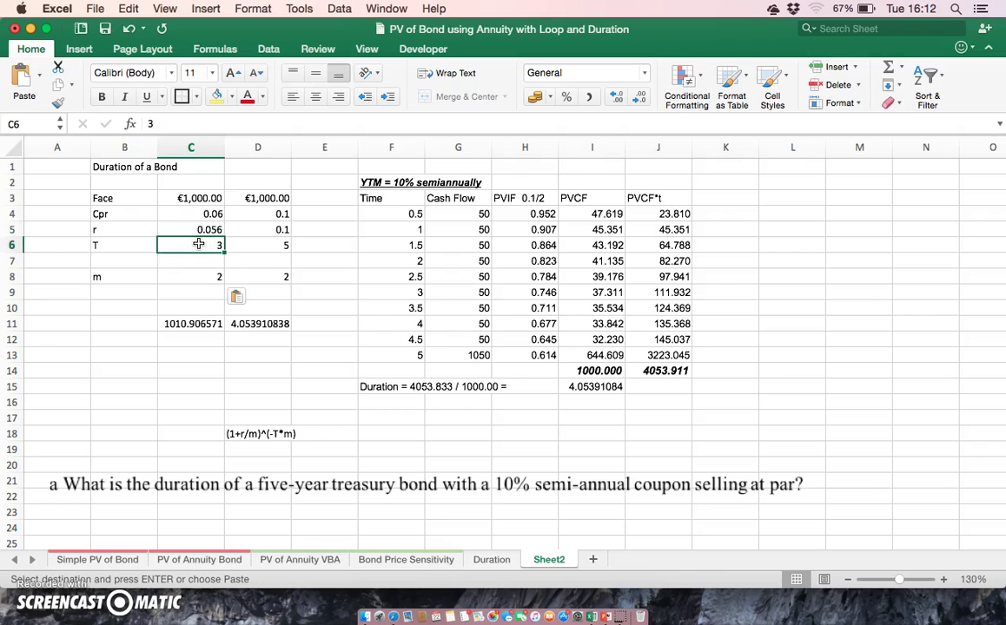
{"action": "left_click", "coordinate": [198, 277]}
{"action": "left_click", "coordinate": [217, 198]}
{"action": "left_click_drag", "start_coordinate": [217, 198], "coordinate": [265, 285]}
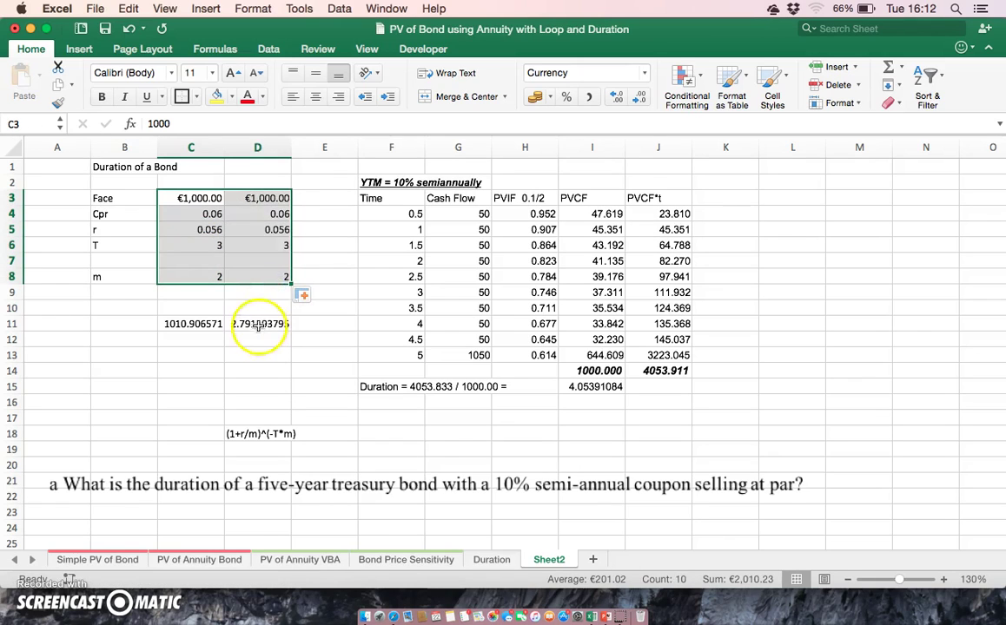
{"action": "left_click", "coordinate": [258, 323]}
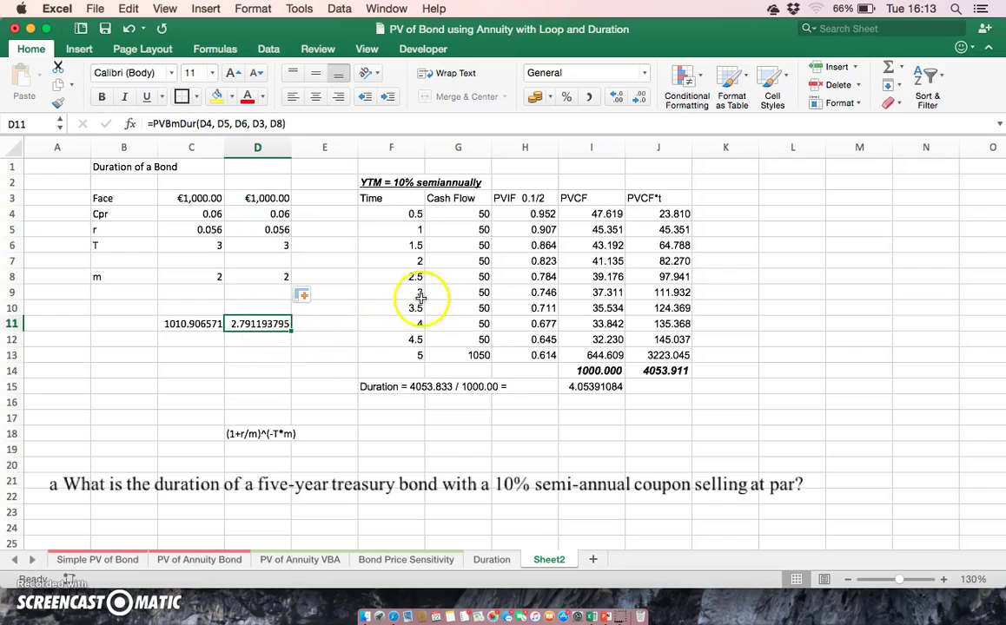
Begin the first cash flow formula in G4 with an absolute reference to the coupon rate, =$C$4.
{"action": "left_click", "coordinate": [463, 310]}
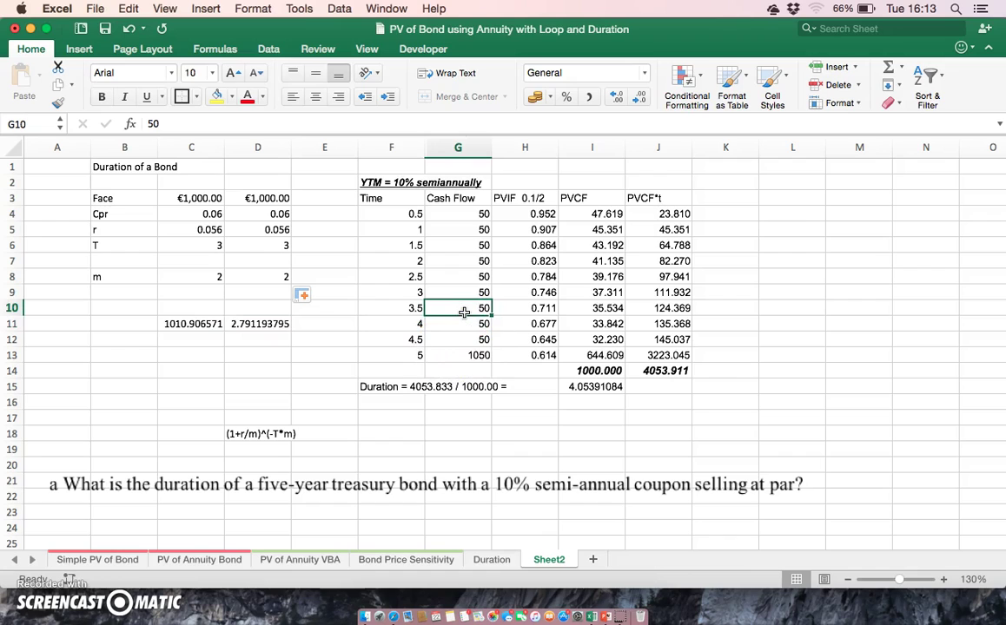
{"action": "left_click", "coordinate": [467, 213]}
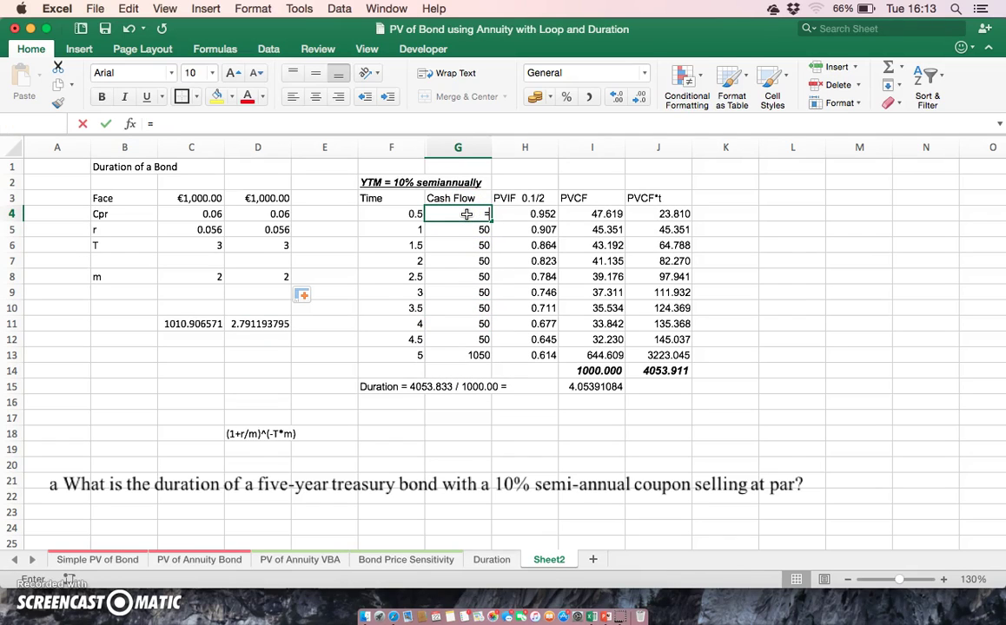
{"action": "left_click", "coordinate": [205, 219]}
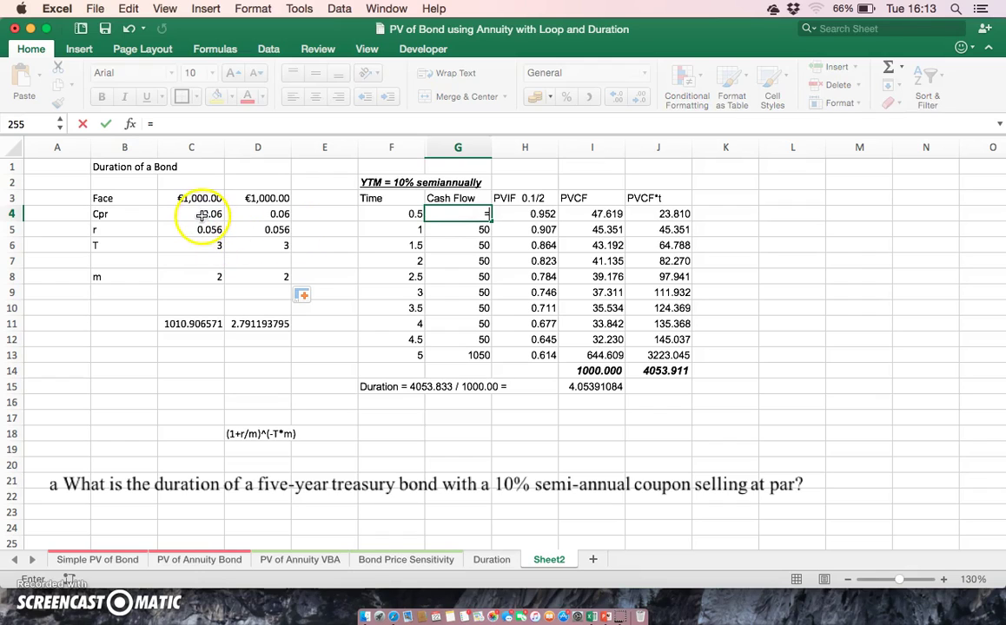
{"action": "left_click", "coordinate": [201, 214]}
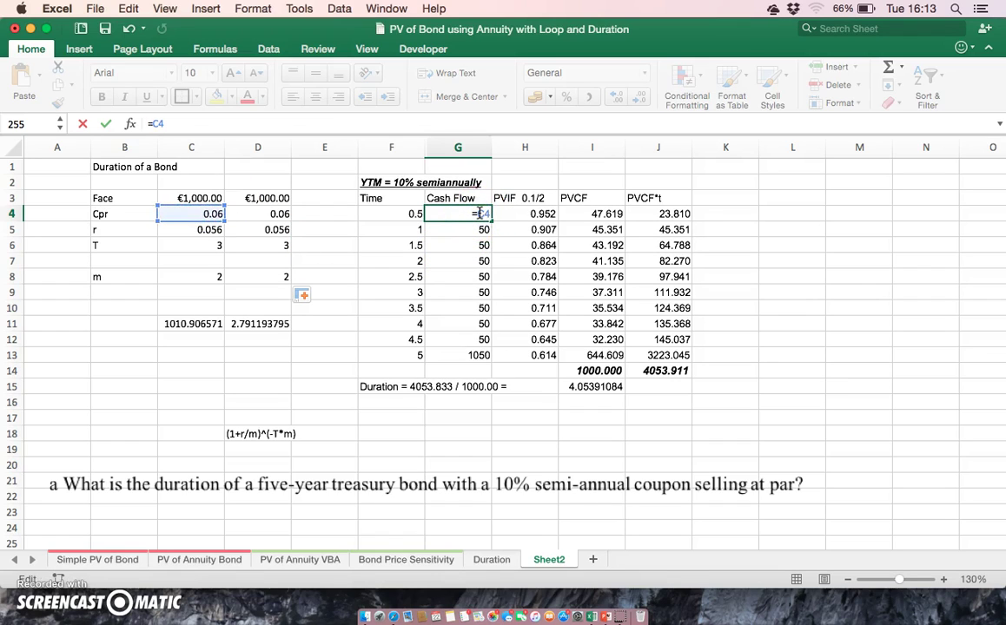
{"action": "type", "text": "4"}
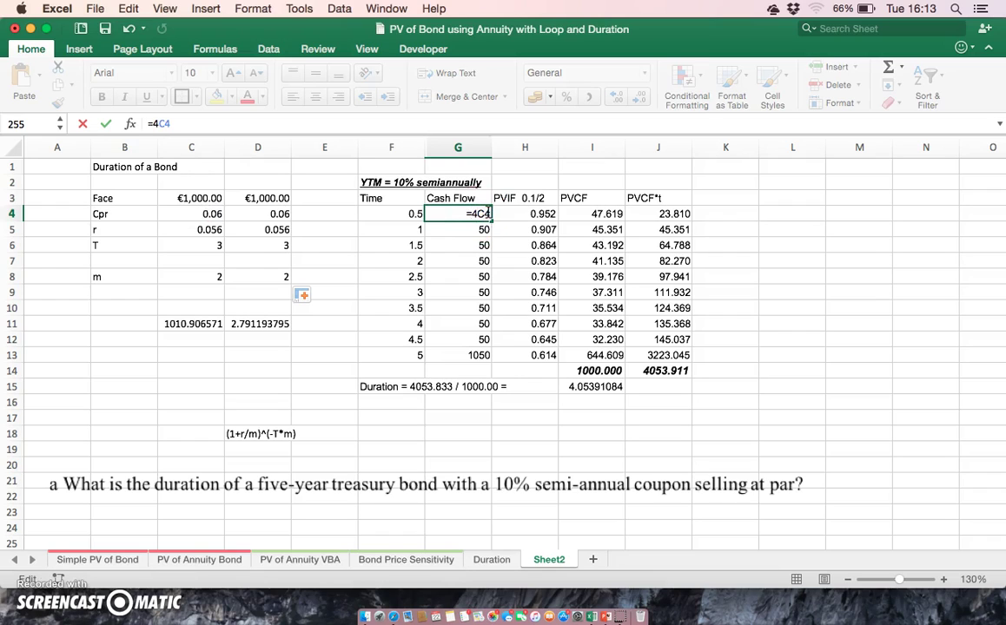
{"action": "key", "text": "BackSpace"}
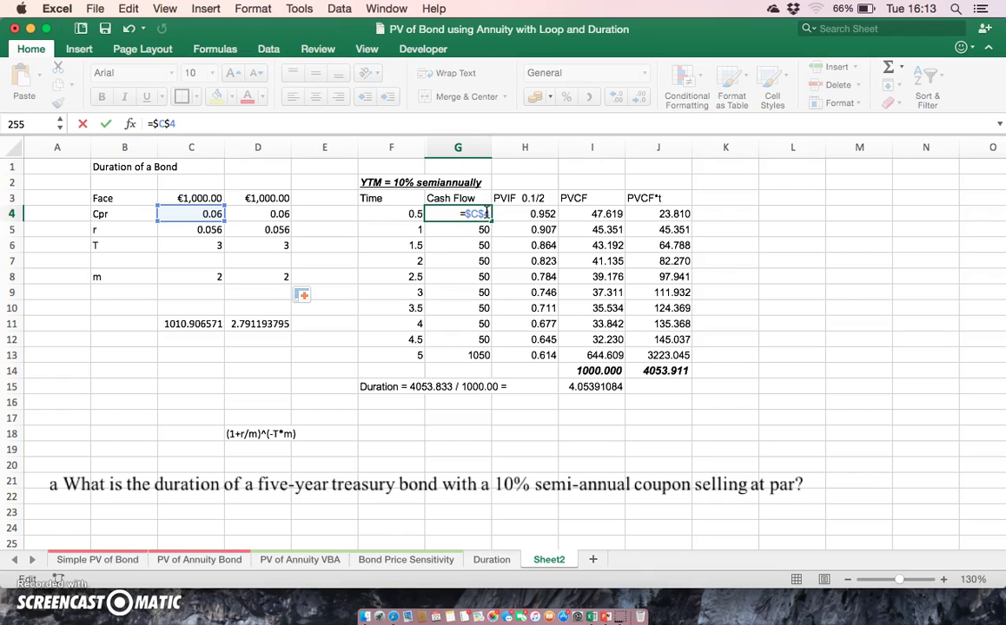
{"action": "left_click", "coordinate": [492, 214]}
Multiply by the absolute face value reference to complete the G4 formula as =$C$4*$C$3.
{"action": "type", "text": "*"}
{"action": "left_click", "coordinate": [193, 196]}
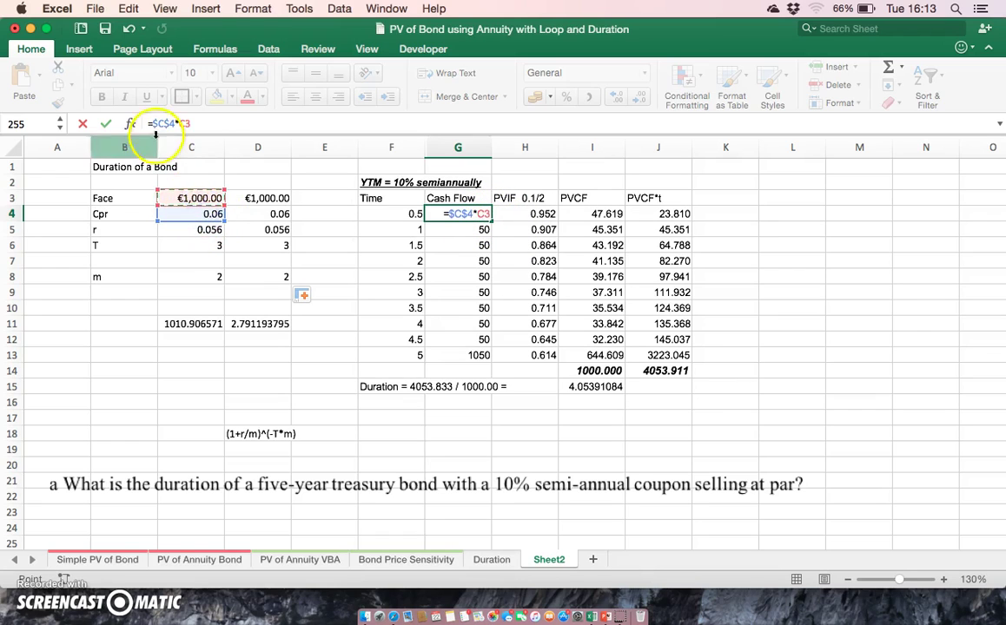
{"action": "left_click", "coordinate": [182, 122]}
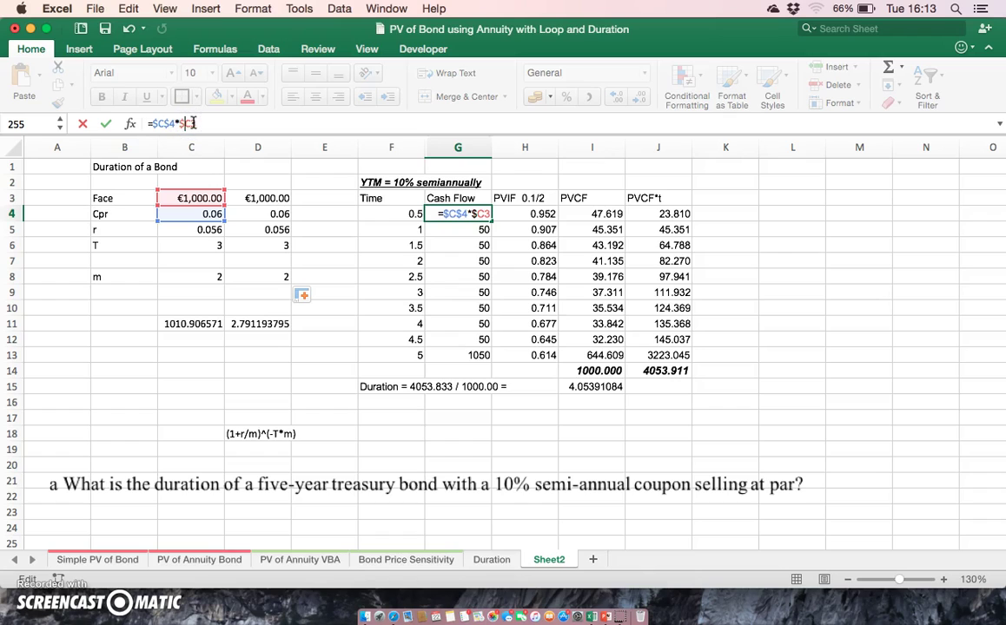
{"action": "left_click", "coordinate": [193, 123]}
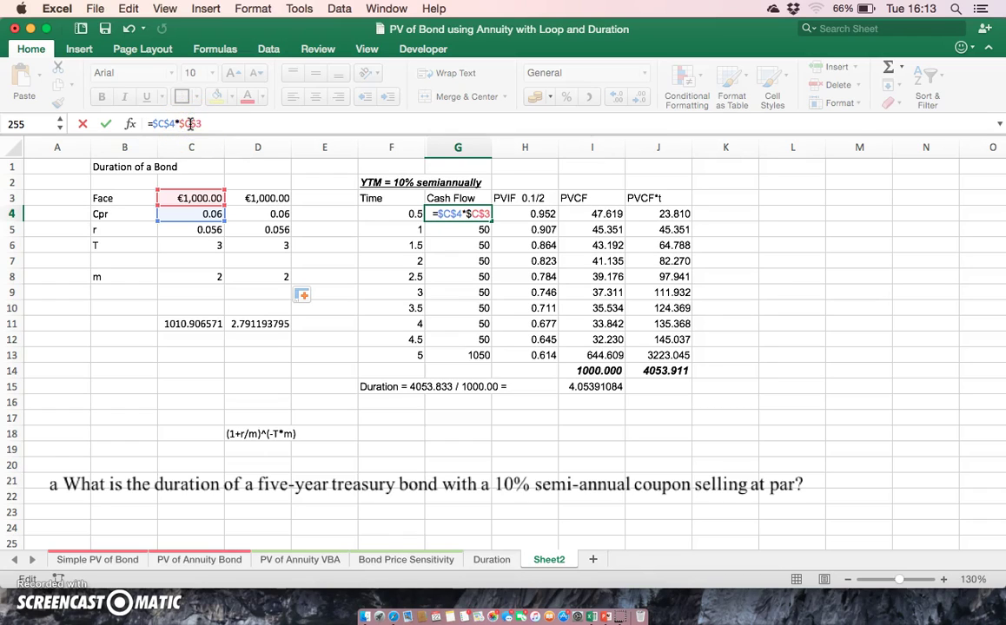
{"action": "left_click", "coordinate": [387, 153]}
{"action": "key", "text": "Return"}
Fill the cash flow formula from G4 down through G12.
{"action": "left_click", "coordinate": [492, 233]}
{"action": "left_click", "coordinate": [484, 213]}
{"action": "left_click_drag", "start_coordinate": [492, 223], "coordinate": [485, 346]}
Delete the cells F10:J13 for times 3.5 to 5, shifting the cells below up.
{"action": "left_click_drag", "start_coordinate": [400, 324], "coordinate": [640, 352]}
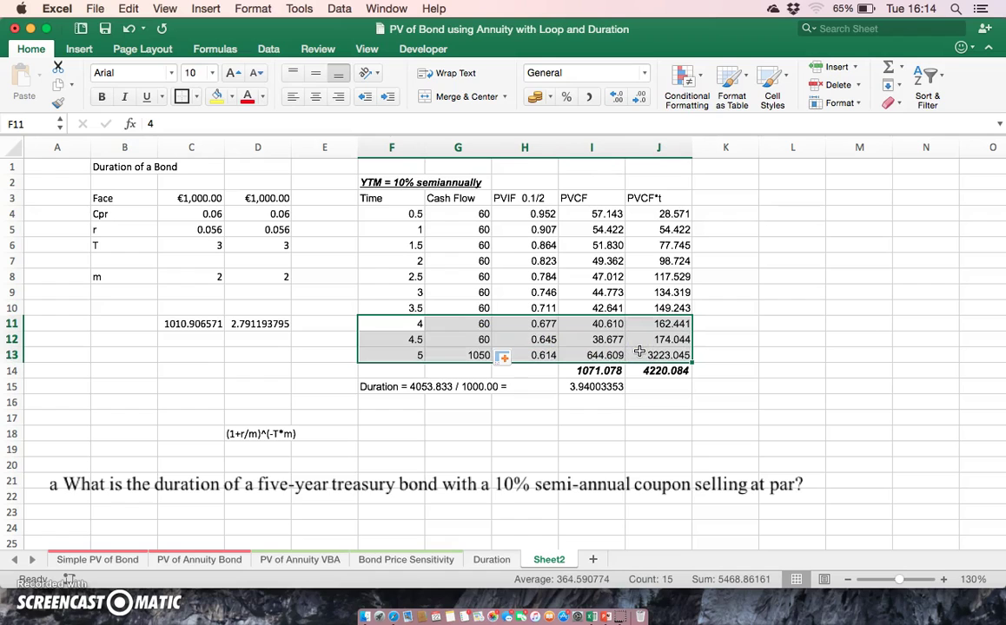
{"action": "left_click_drag", "start_coordinate": [395, 308], "coordinate": [647, 354]}
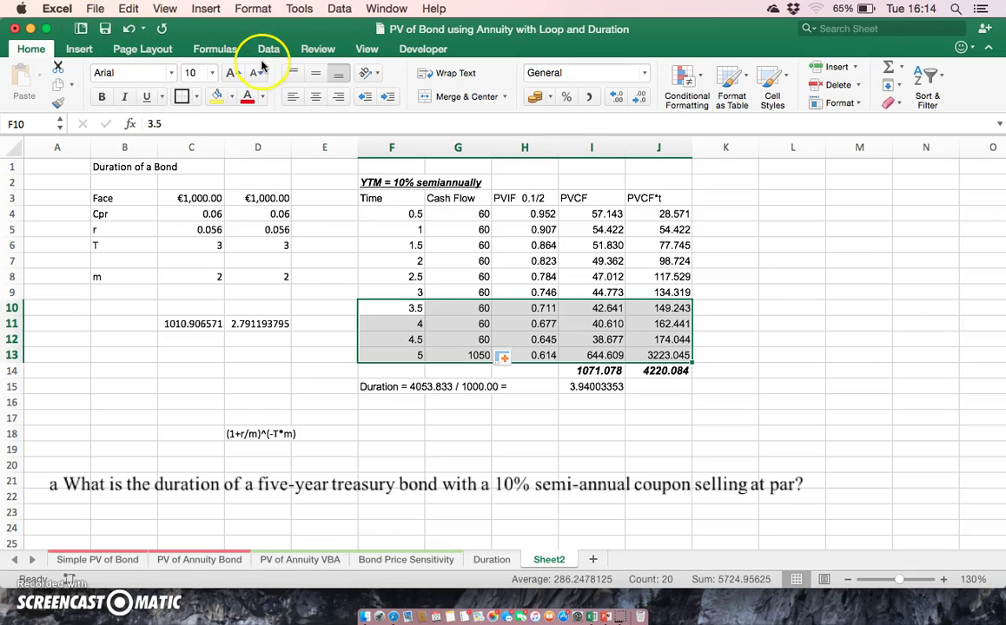
{"action": "left_click", "coordinate": [128, 9]}
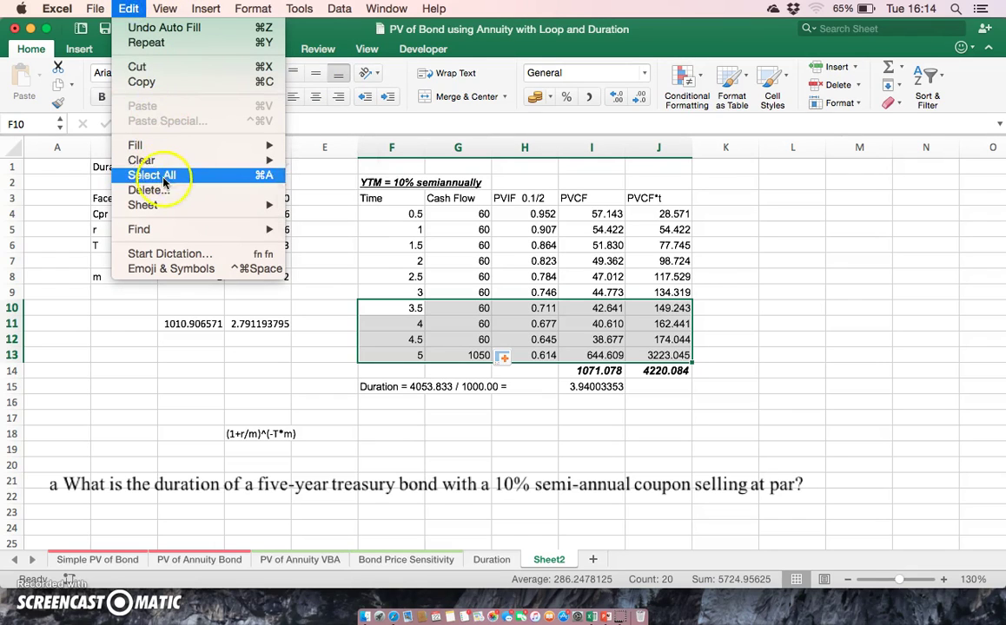
{"action": "left_click", "coordinate": [143, 189]}
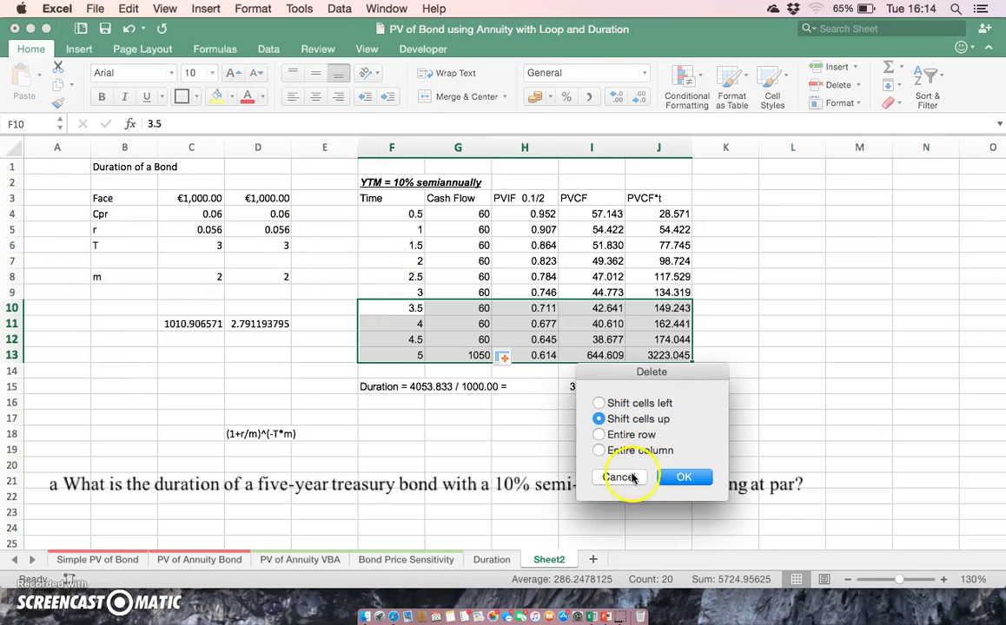
{"action": "left_click", "coordinate": [682, 485]}
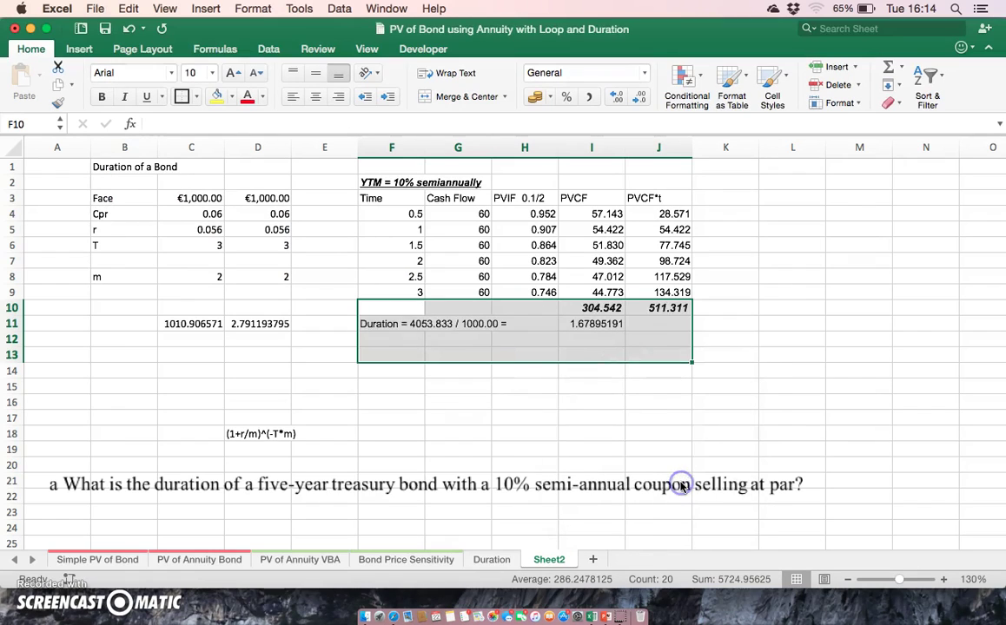
{"action": "left_click", "coordinate": [746, 445]}
Add the face value in C3 to the final cash flow formula in G9, giving =$C$4*$C$3+C3.
{"action": "double_click", "coordinate": [445, 292]}
{"action": "left_click", "coordinate": [219, 122]}
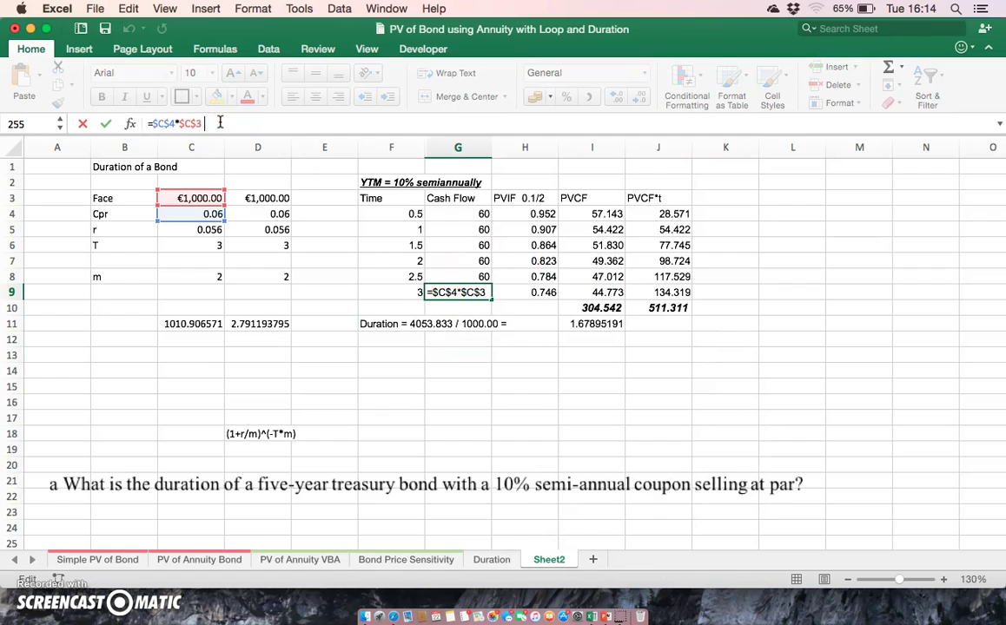
{"action": "type", "text": "+"}
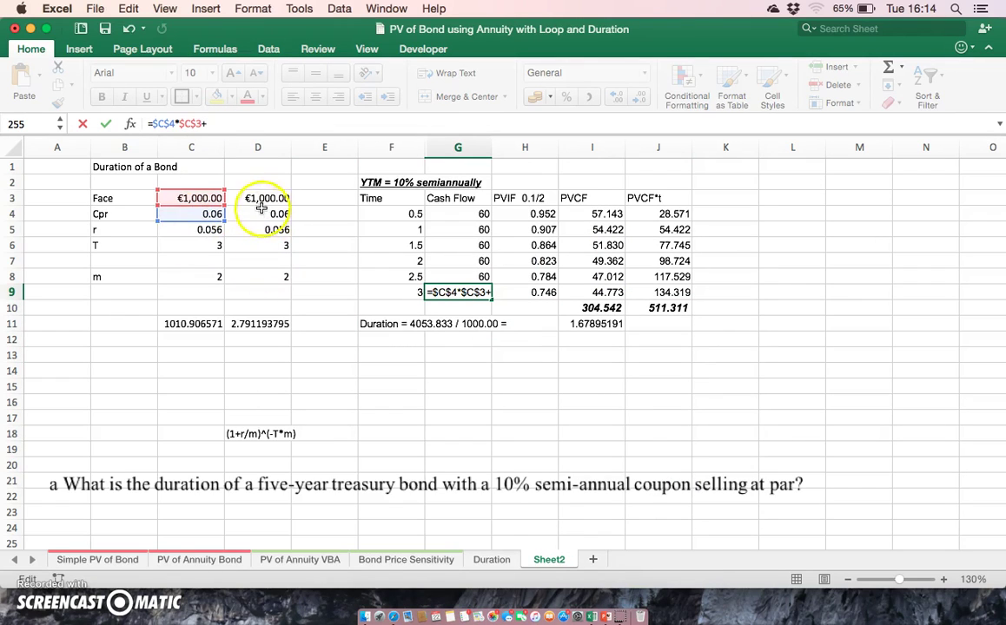
{"action": "left_click", "coordinate": [206, 198]}
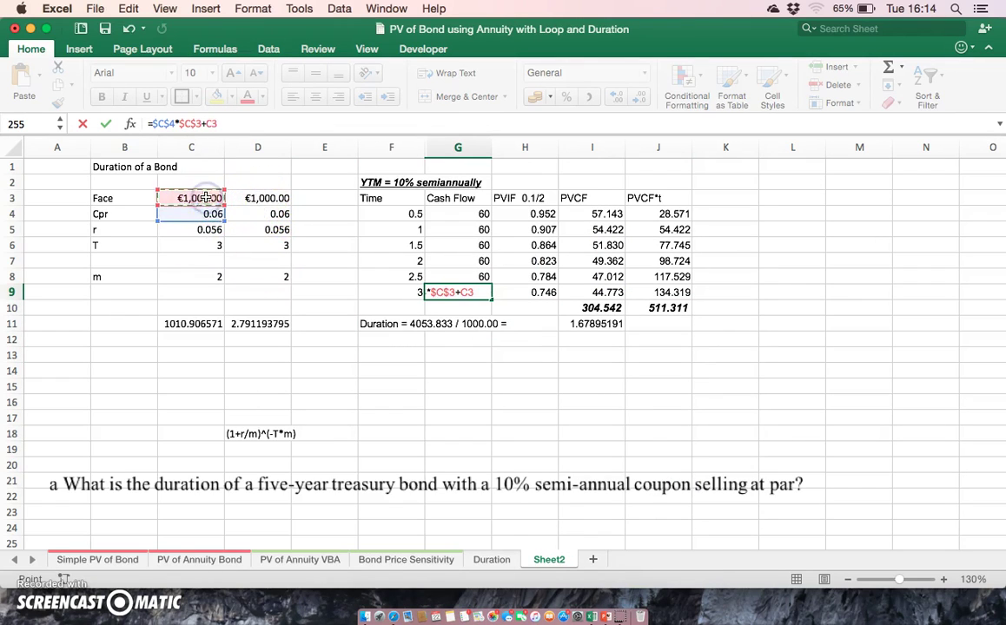
{"action": "key", "text": "Return"}
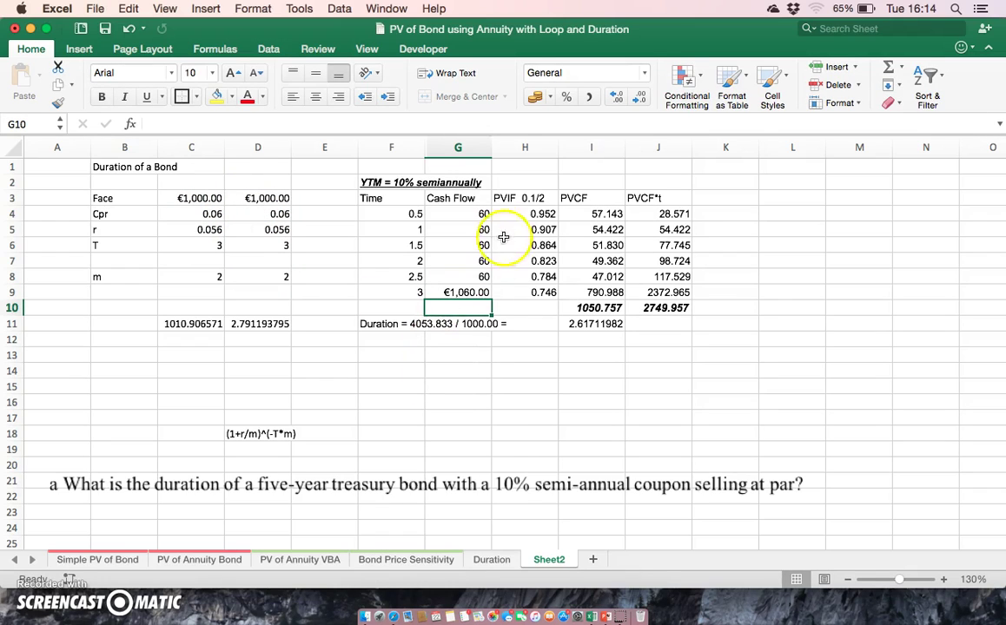
Rewrite the discount factor formula in H4 with absolute references to r and m, as =(1+$C$5/$C$8)^(-F4*$C$8).
{"action": "left_click", "coordinate": [513, 216]}
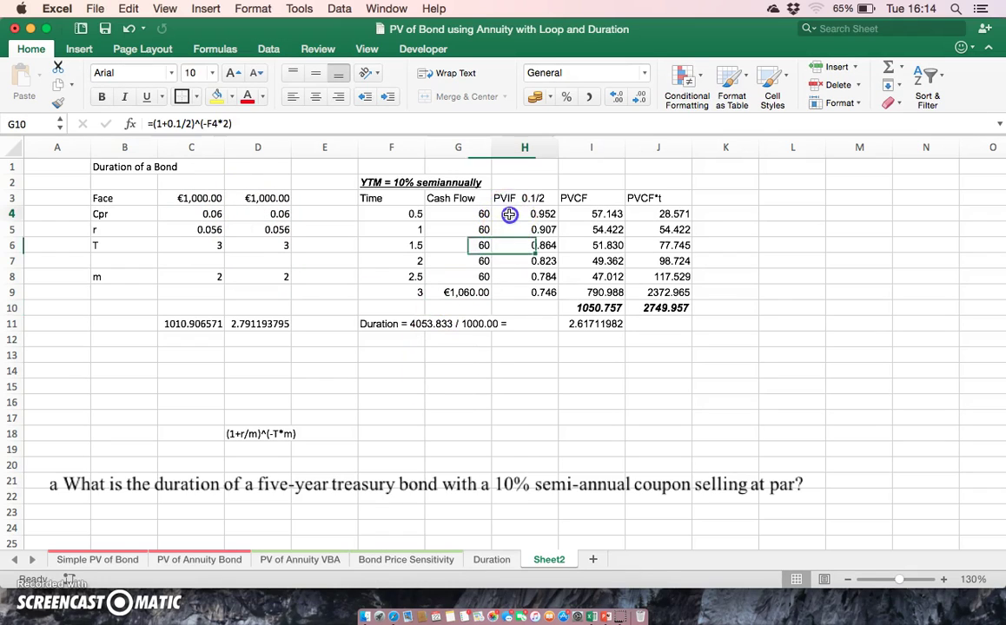
{"action": "left_click", "coordinate": [182, 123]}
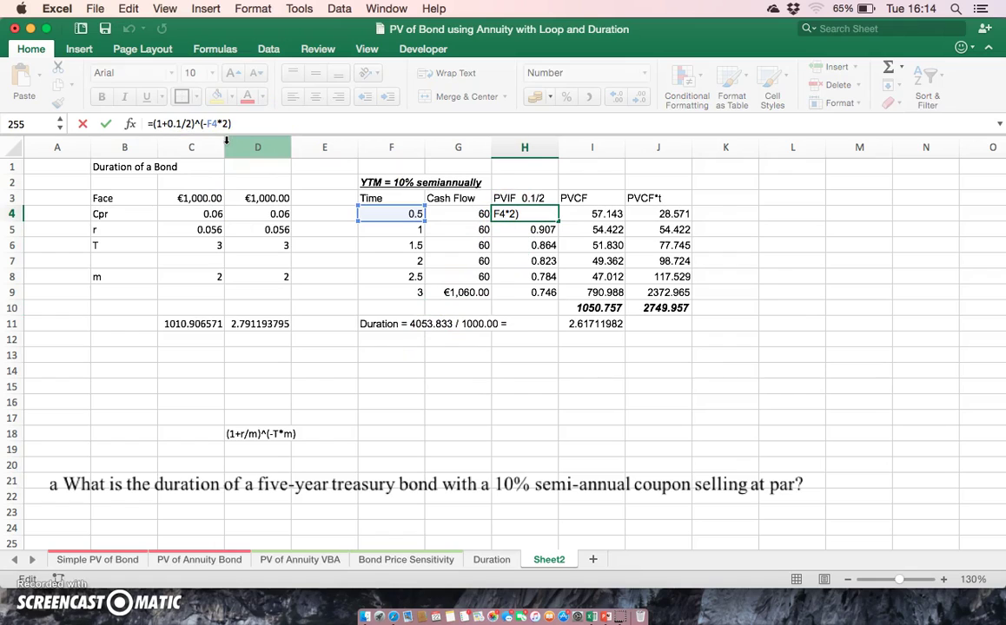
{"action": "key", "text": "BackSpace"}
{"action": "key", "text": "BackSpace"}
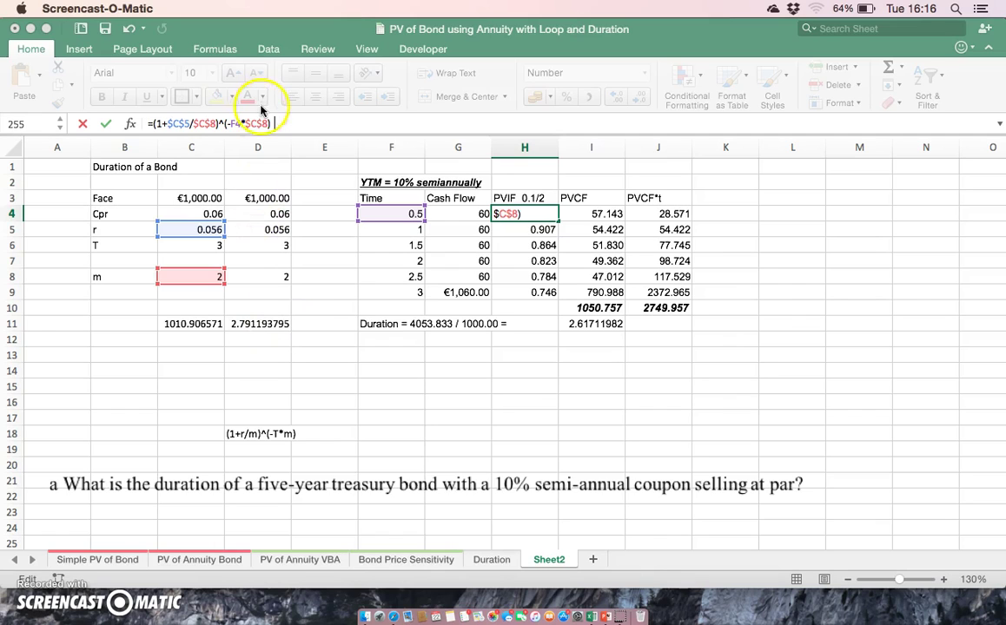
{"action": "left_click", "coordinate": [271, 124]}
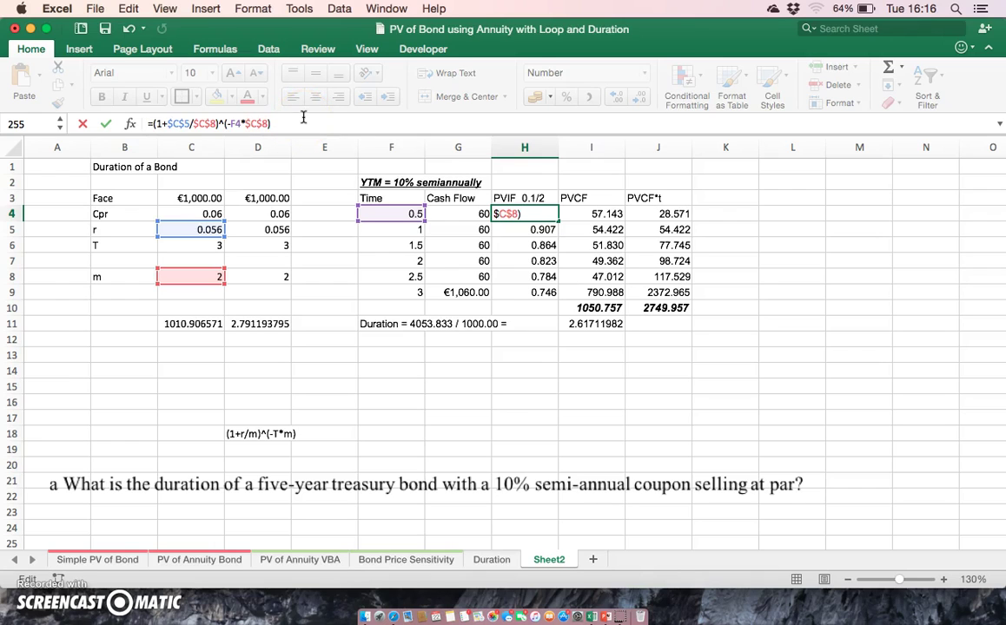
{"action": "key", "text": "Return"}
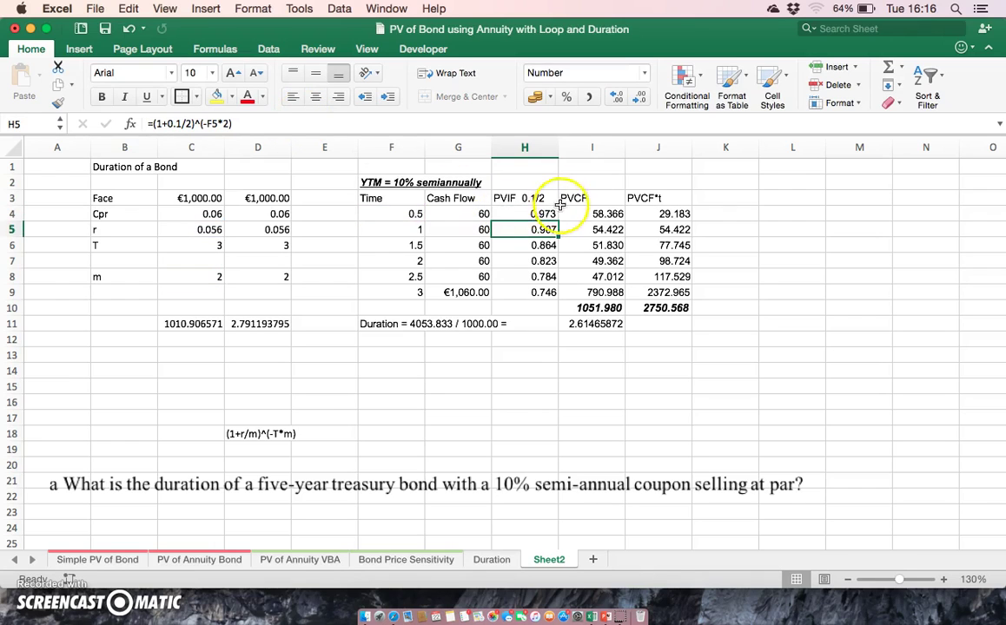
Fill the discount factor formula from H4 down through H9.
{"action": "left_click", "coordinate": [539, 214]}
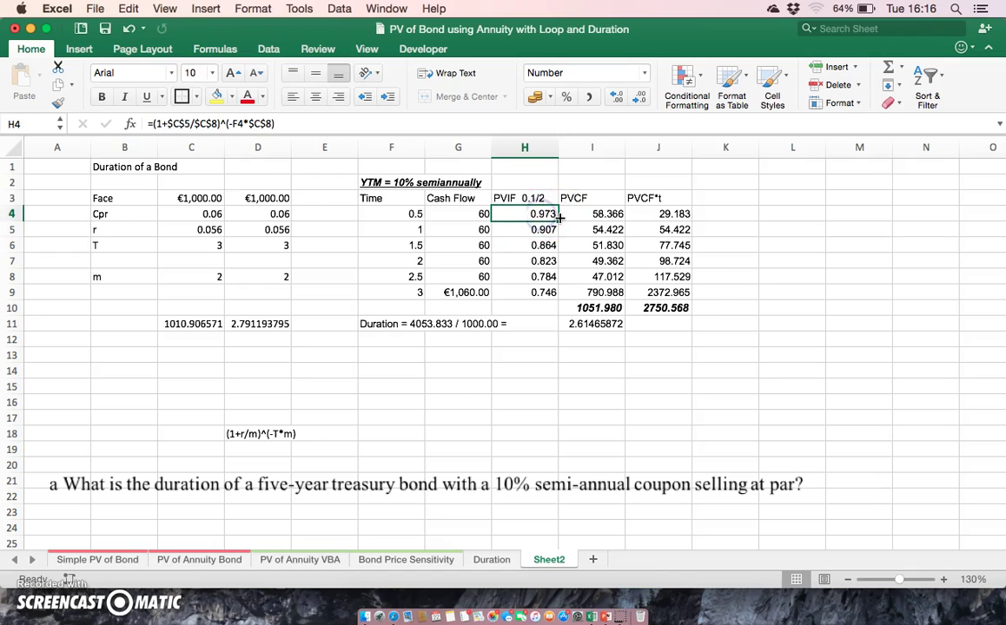
{"action": "left_click_drag", "start_coordinate": [560, 220], "coordinate": [556, 297]}
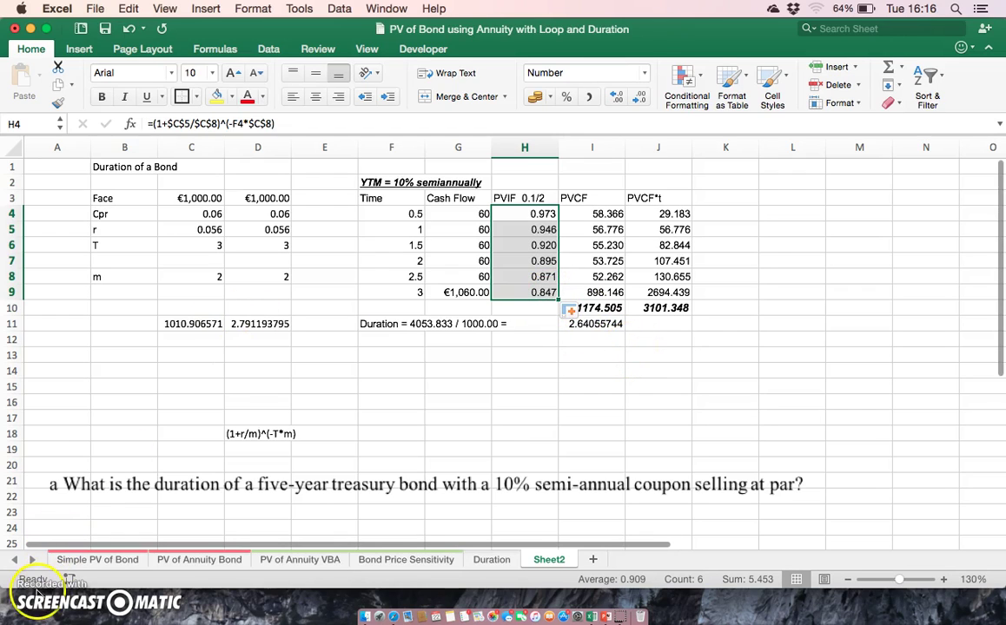
{"action": "left_click", "coordinate": [39, 586]}
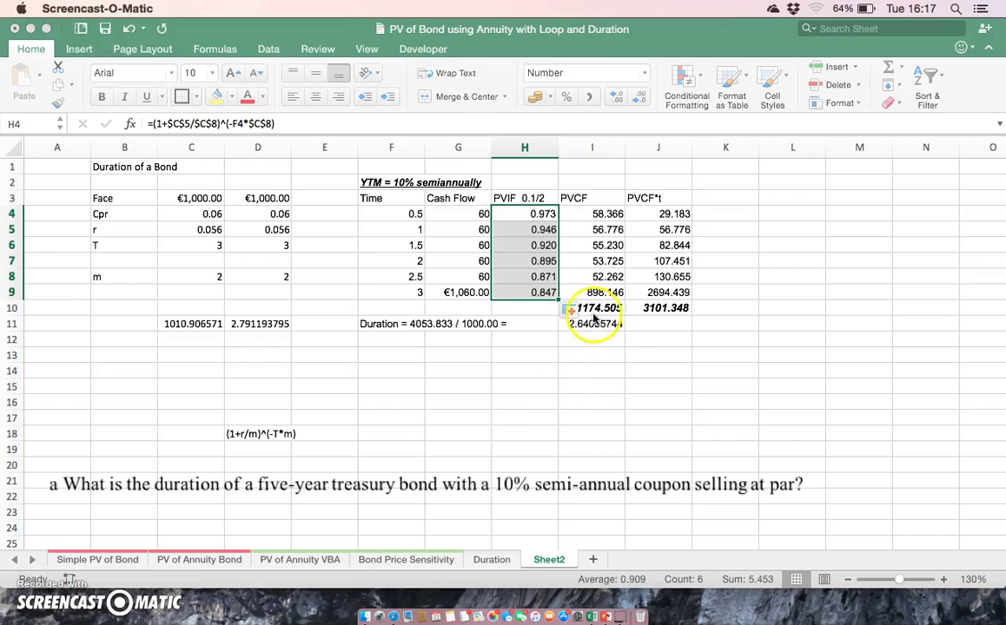
Extend the cash flow formula in G4 to divide the annual coupon by the payment frequency m in C8.
{"action": "left_click", "coordinate": [451, 309]}
{"action": "left_click", "coordinate": [459, 214]}
{"action": "left_click", "coordinate": [209, 124]}
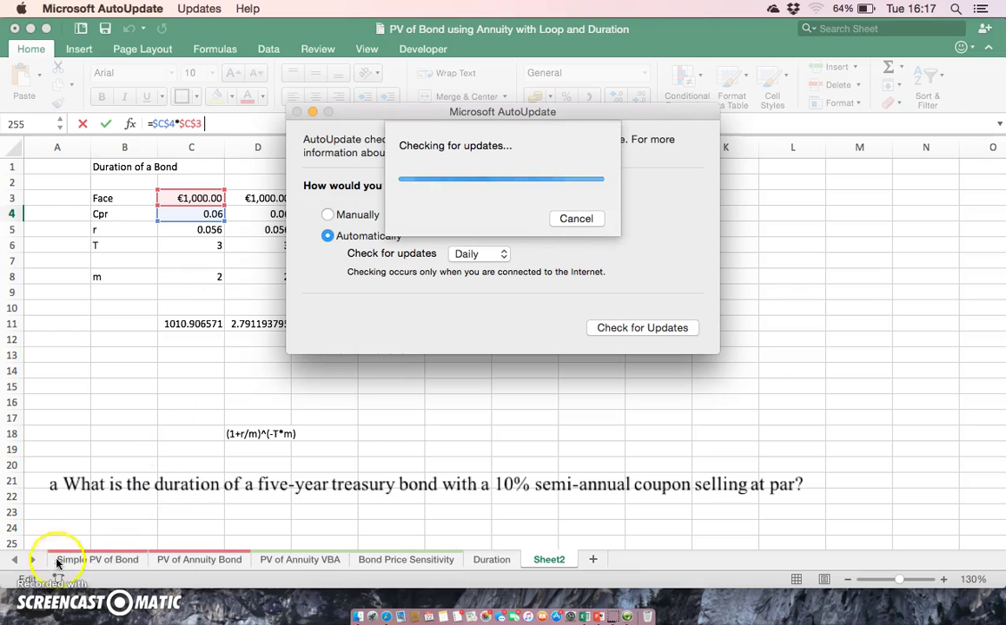
{"action": "left_click", "coordinate": [36, 598]}
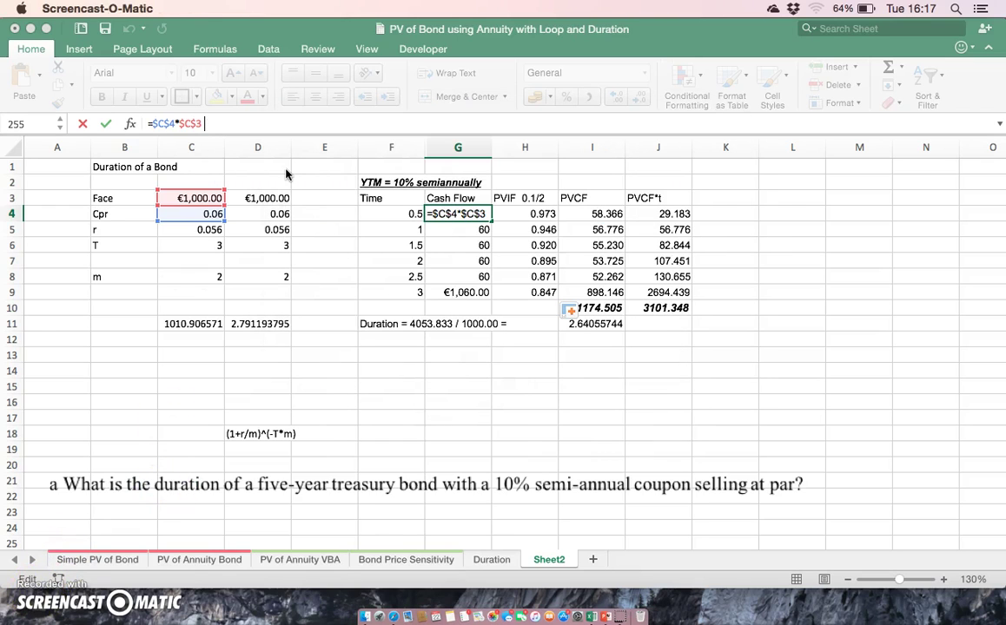
{"action": "left_click", "coordinate": [226, 121]}
{"action": "key", "text": "BackSpace"}
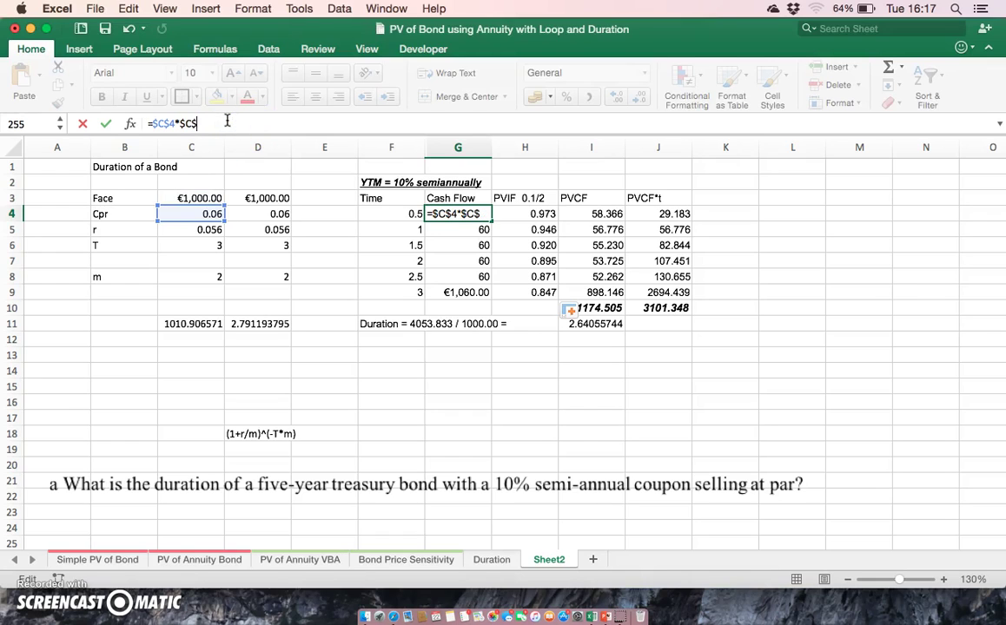
{"action": "type", "text": "3/"}
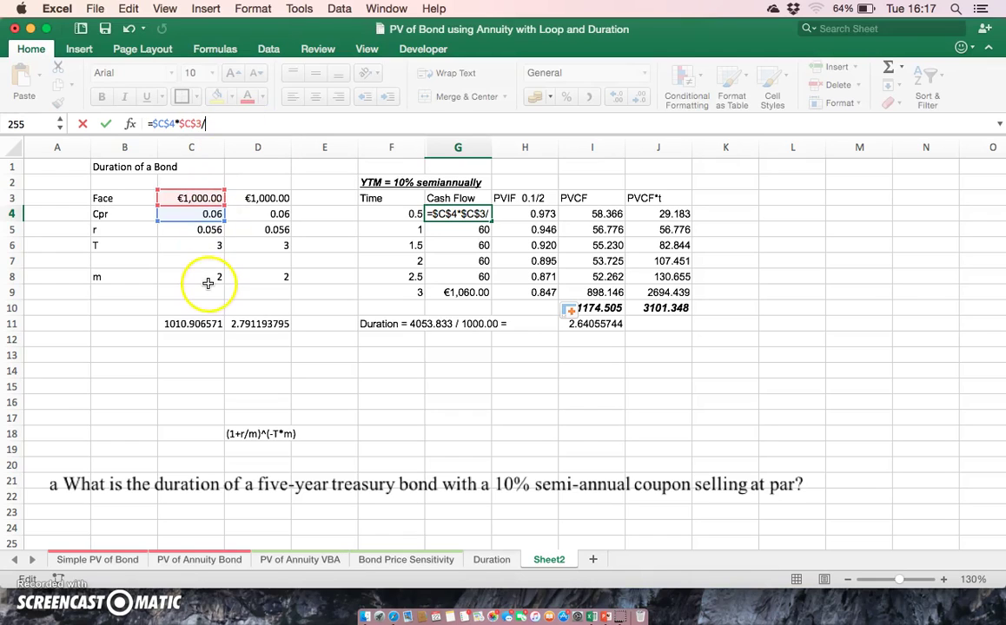
{"action": "left_click", "coordinate": [206, 277]}
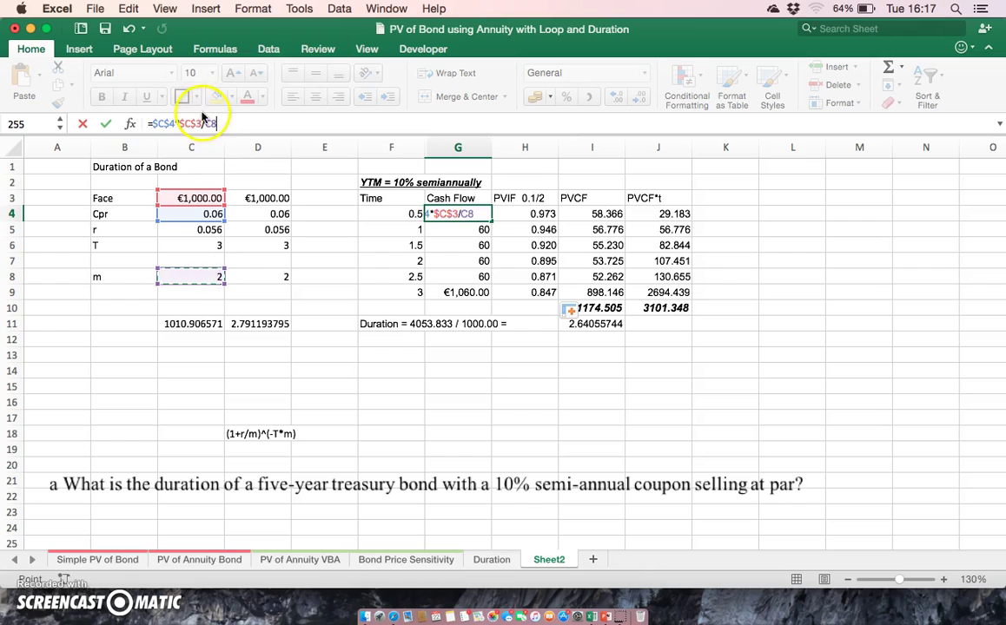
Make the C8 reference in G4 absolute, so the formula is =$C$4*$C$3/$C$8, and fill it down through G9.
{"action": "left_click", "coordinate": [205, 124]}
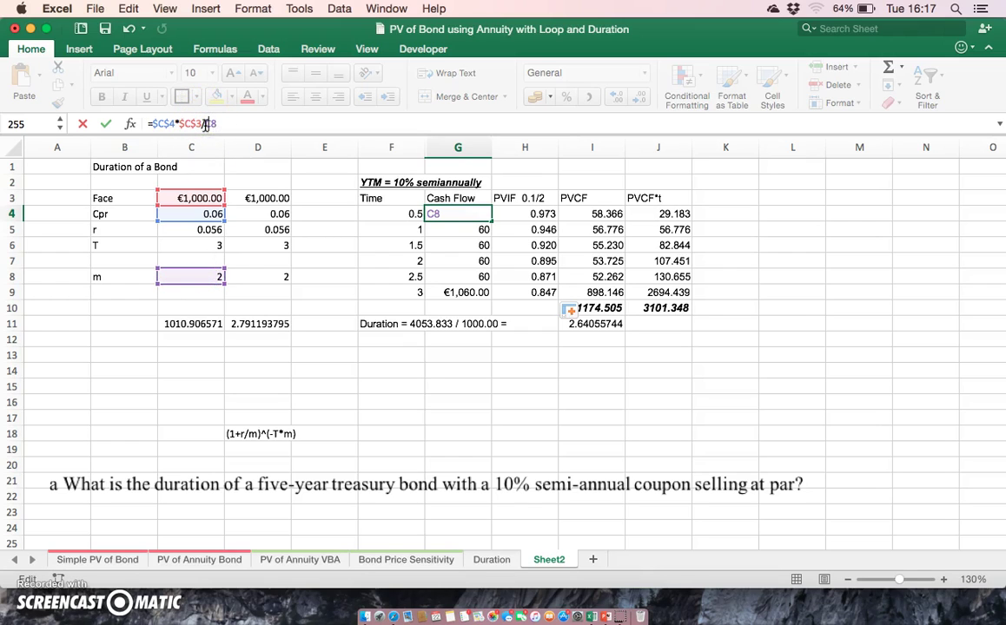
{"action": "type", "text": "$"}
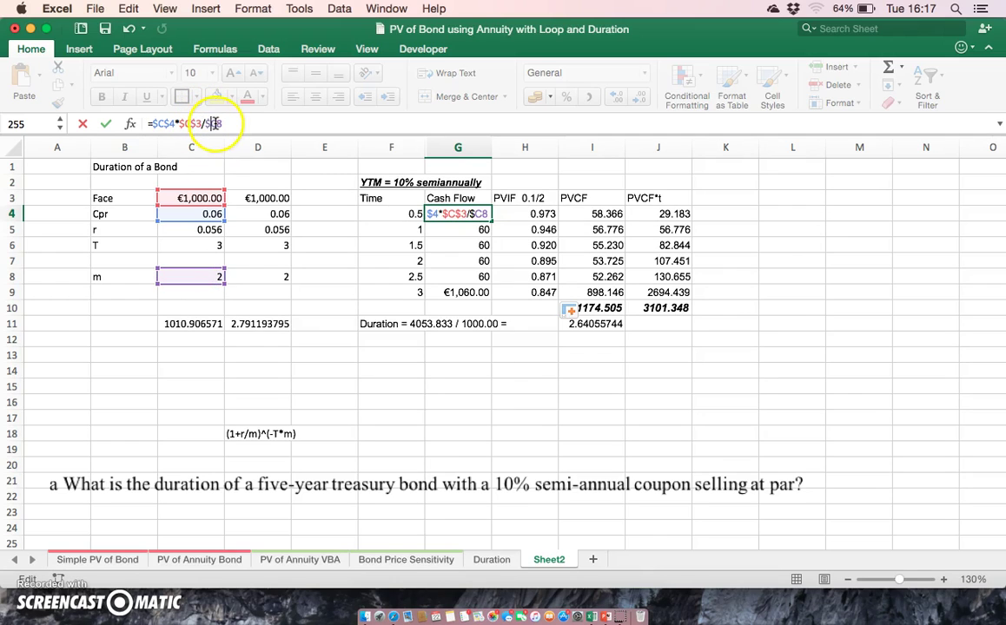
{"action": "left_click", "coordinate": [214, 124]}
{"action": "left_click", "coordinate": [220, 123]}
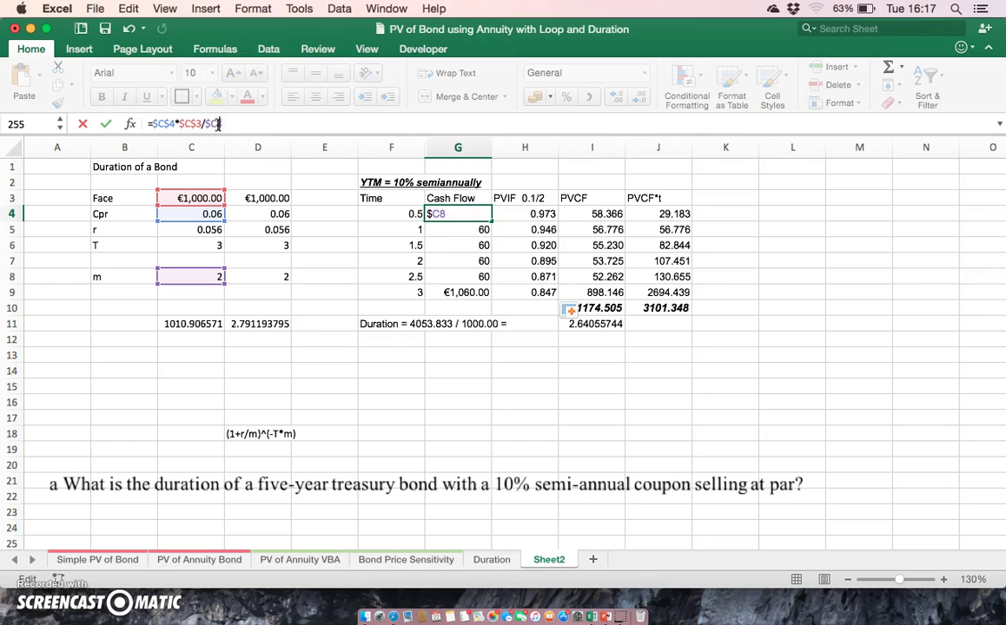
{"action": "left_click", "coordinate": [512, 198]}
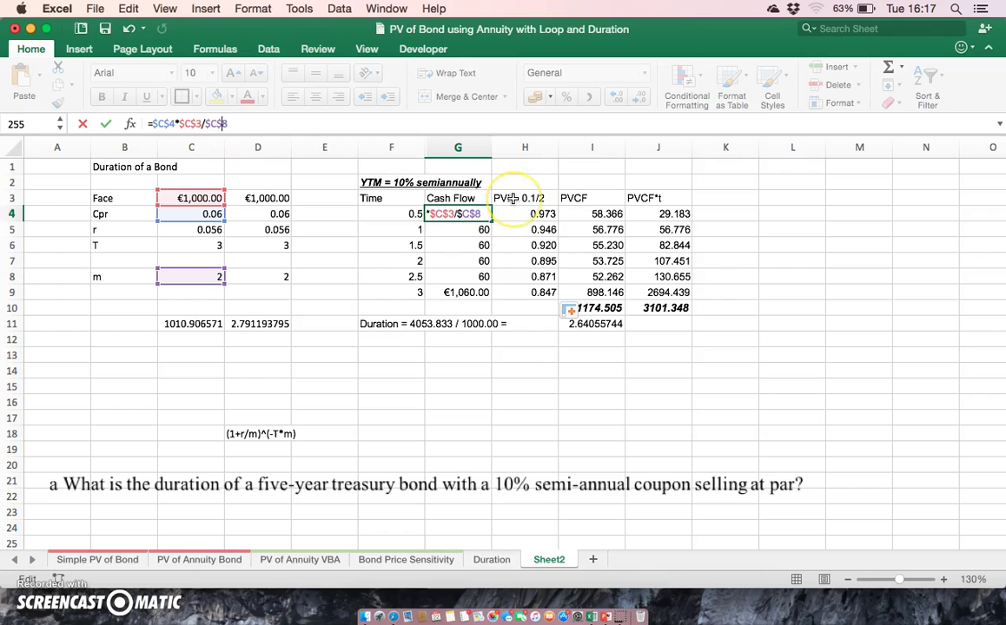
{"action": "key", "text": "Return"}
{"action": "left_click", "coordinate": [472, 214]}
{"action": "left_click_drag", "start_coordinate": [491, 221], "coordinate": [490, 292]}
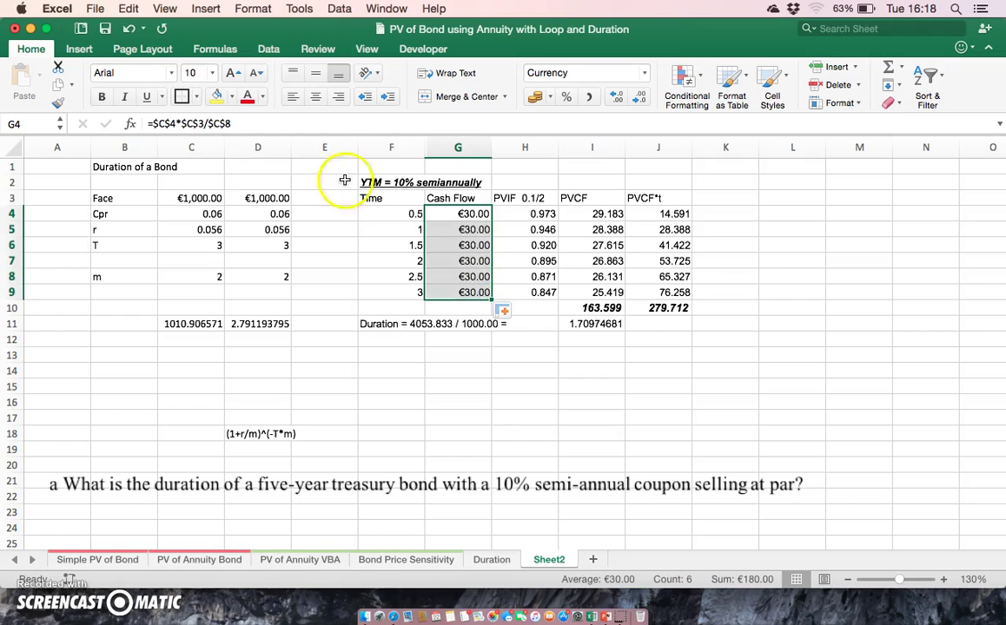
{"action": "left_click", "coordinate": [257, 125]}
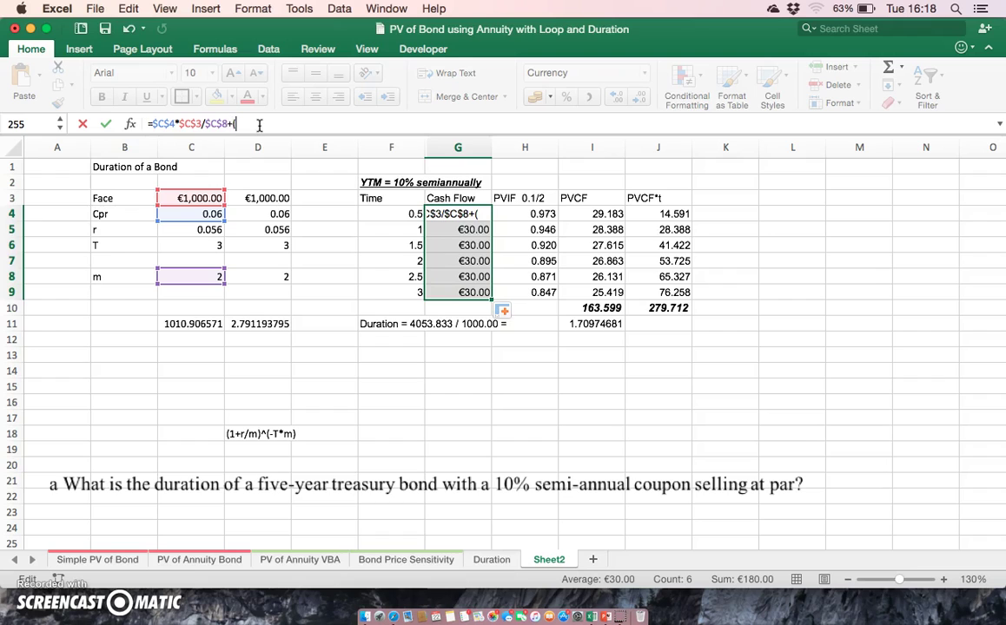
{"action": "type", "text": "+("}
{"action": "left_click", "coordinate": [196, 199]}
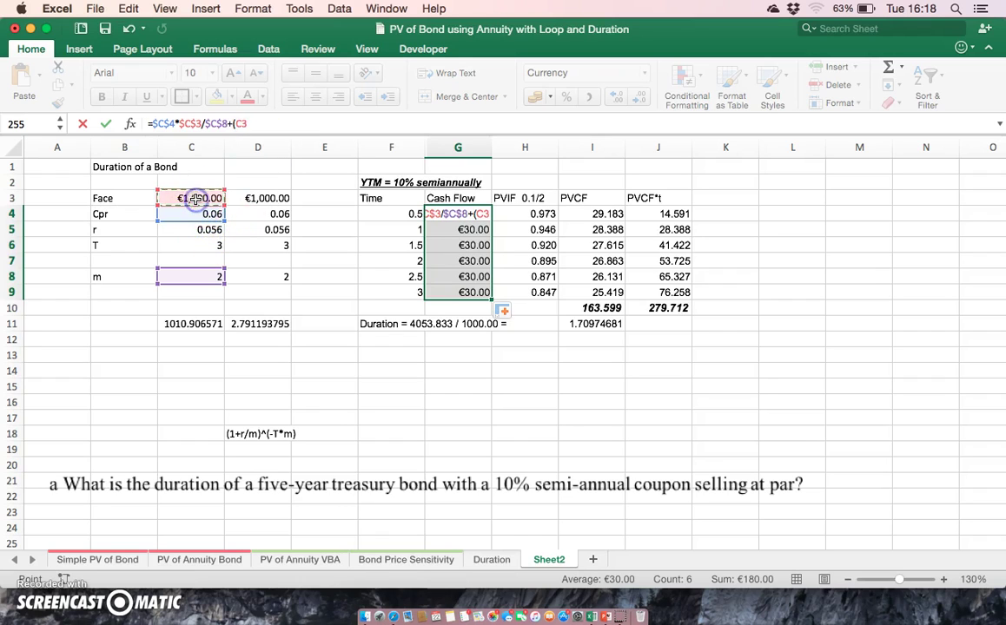
{"action": "key", "text": "Return"}
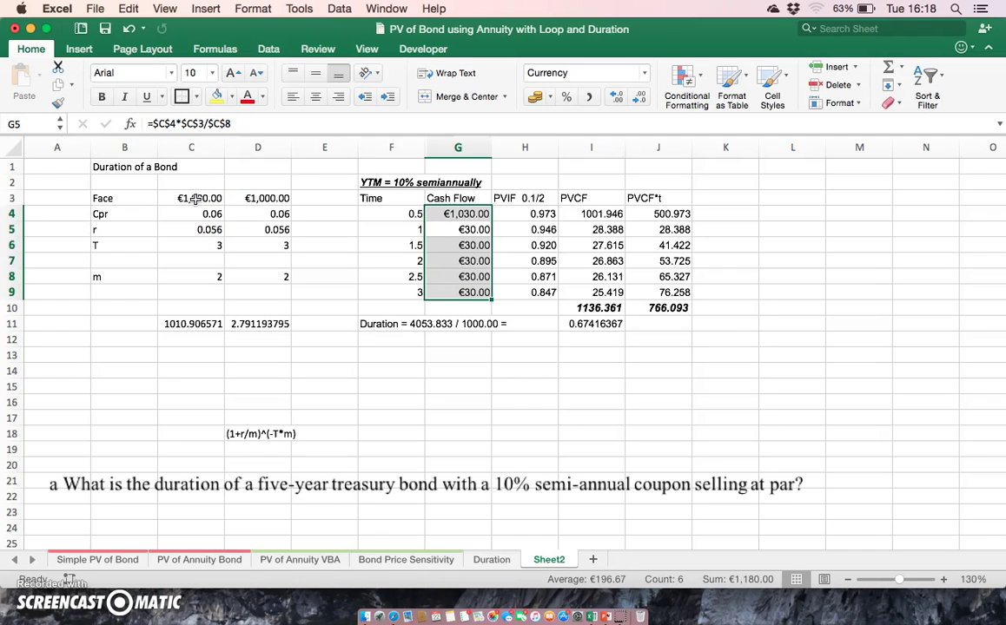
{"action": "left_click", "coordinate": [127, 8]}
{"action": "left_click", "coordinate": [130, 35]}
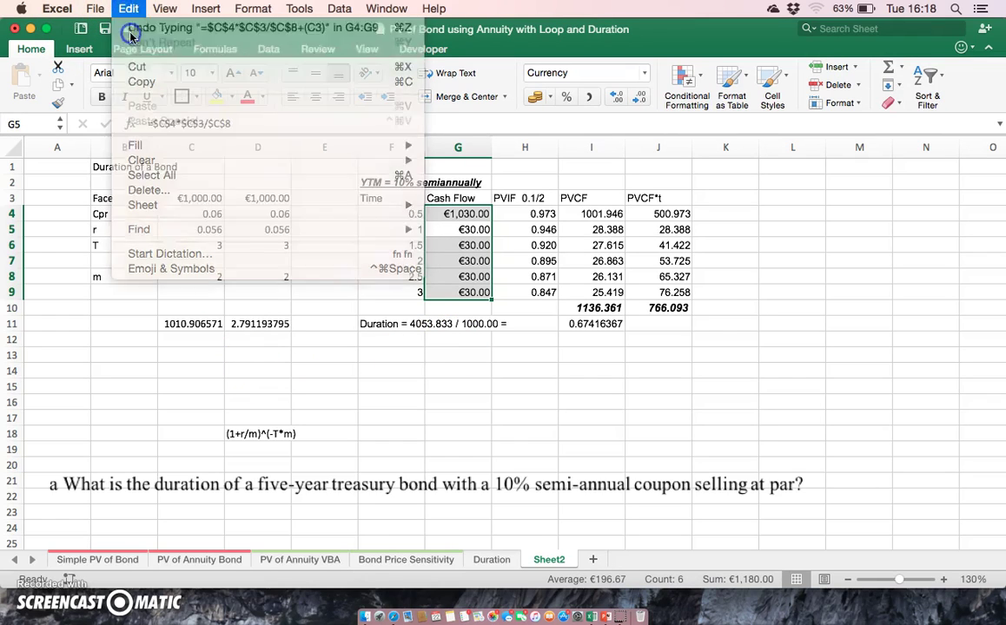
Add the face value in C3 to the semi-annual coupon formula in G9 for the final payment at time 3.
{"action": "left_click", "coordinate": [460, 290]}
{"action": "left_click", "coordinate": [258, 125]}
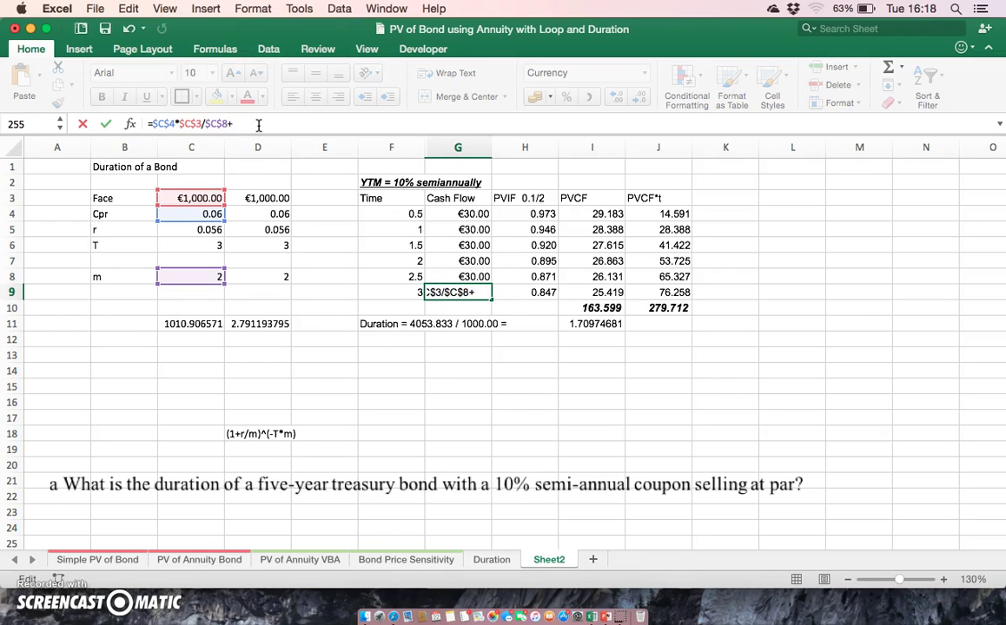
{"action": "left_click", "coordinate": [204, 198]}
{"action": "key", "text": "Return"}
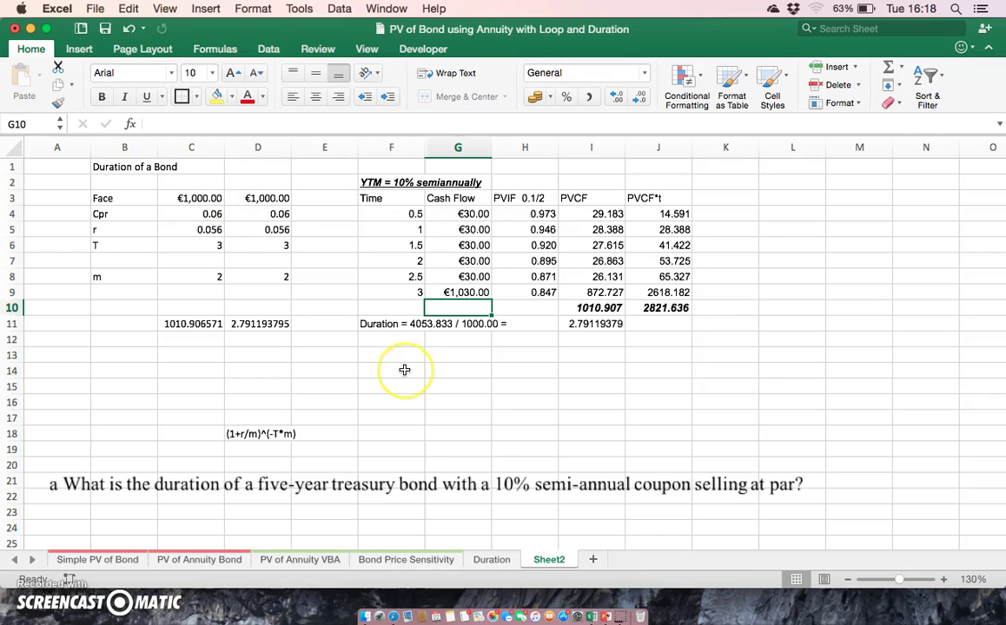
Examine the formulas for the discount factors in H4 and H9, the cash flow in G4, the PVCF in I4 and the total in I10.
{"action": "left_click", "coordinate": [515, 213]}
{"action": "double_click", "coordinate": [515, 213]}
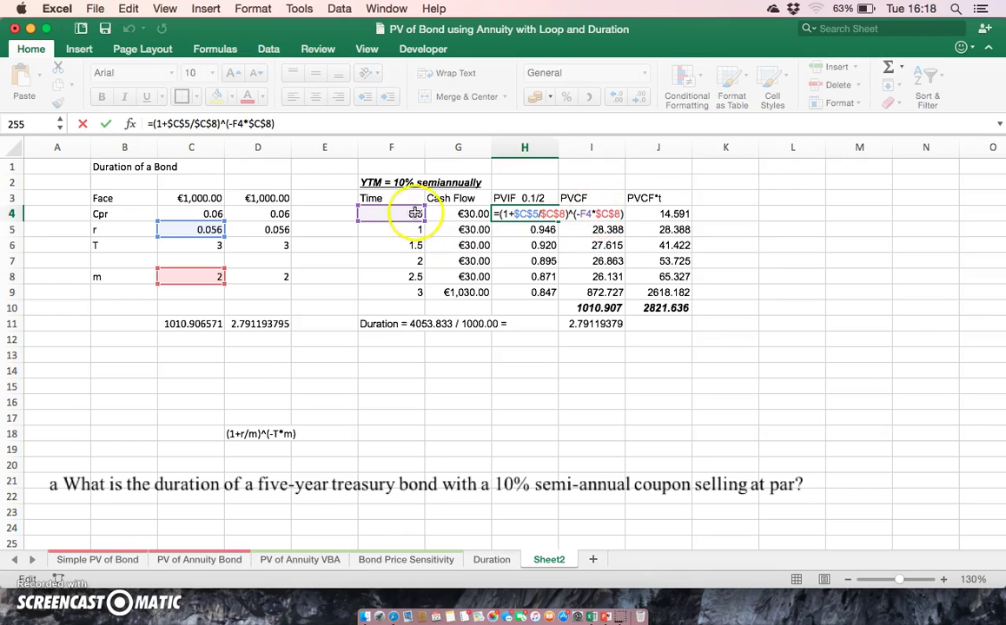
{"action": "key", "text": "Return"}
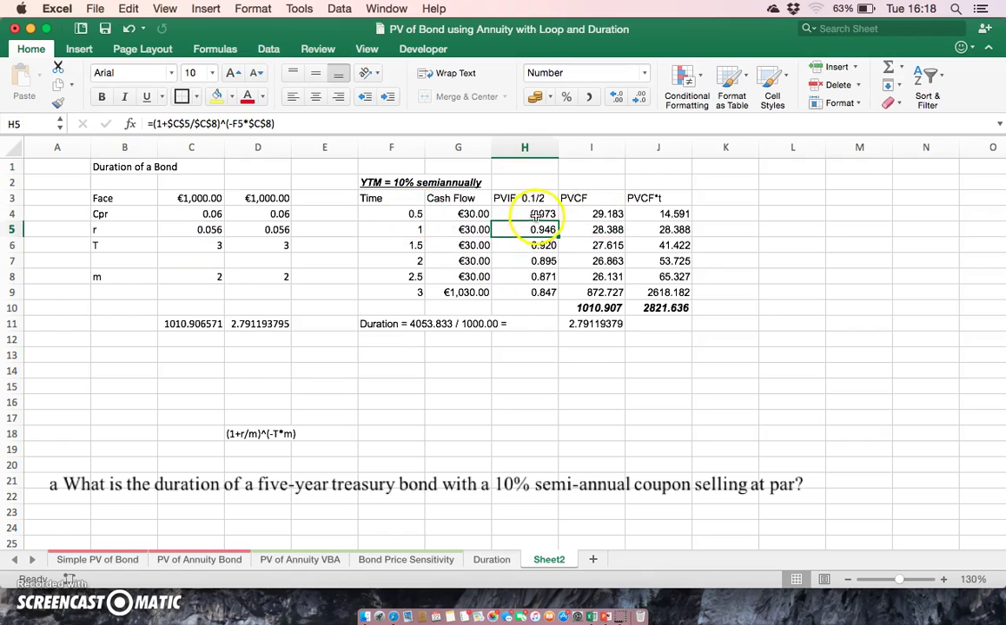
{"action": "key", "text": "Down"}
{"action": "double_click", "coordinate": [531, 293]}
{"action": "key", "text": "Return"}
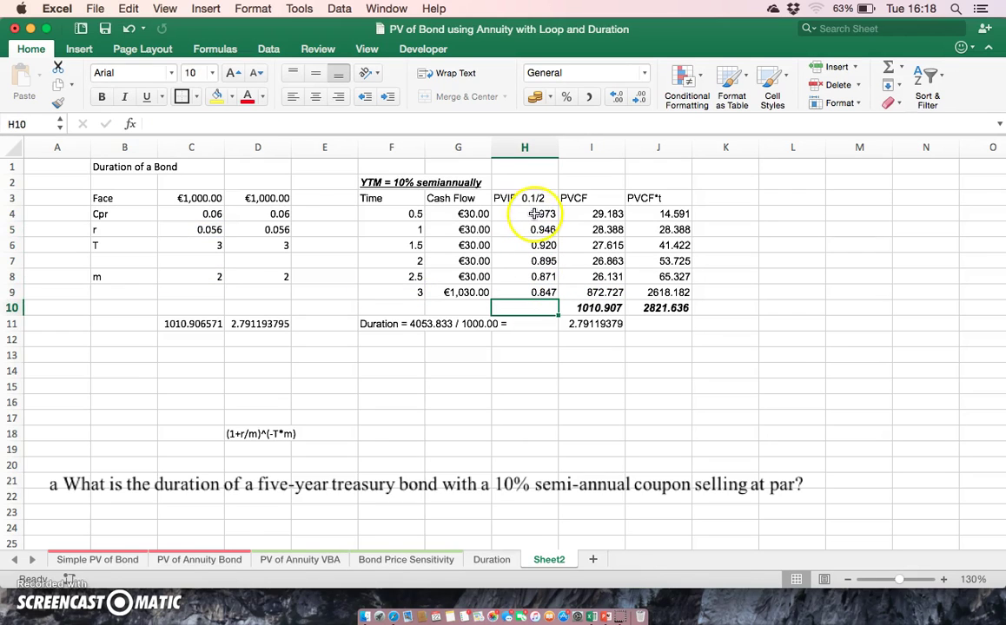
{"action": "left_click", "coordinate": [536, 214]}
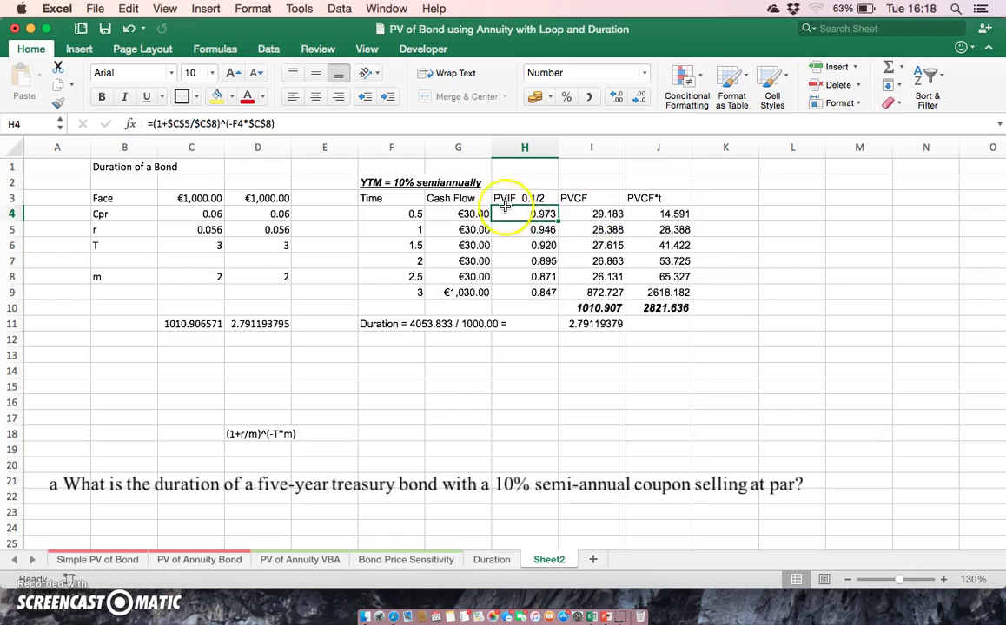
{"action": "left_click", "coordinate": [458, 214]}
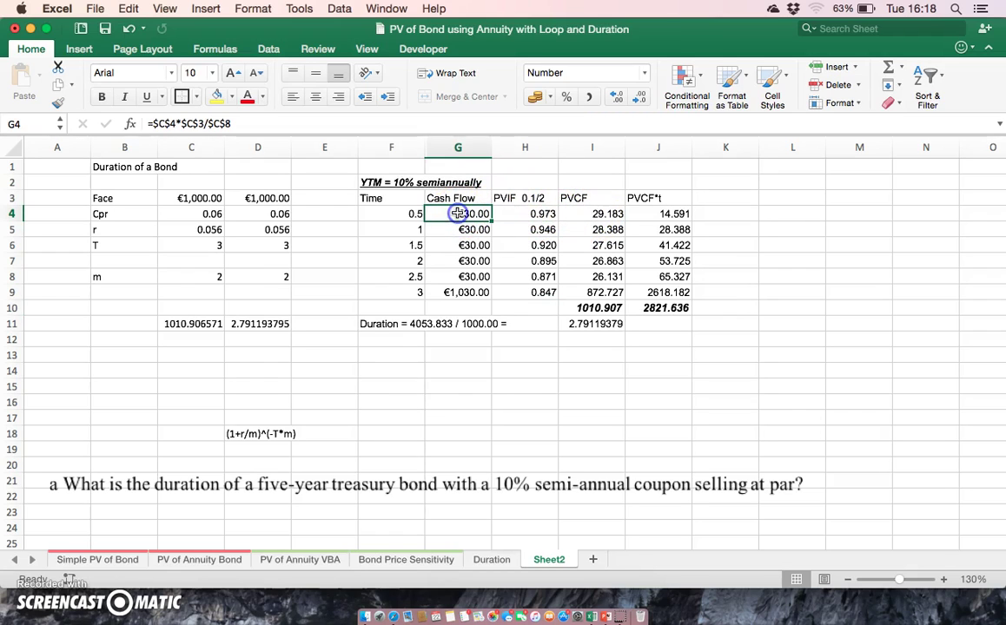
{"action": "left_click", "coordinate": [599, 214]}
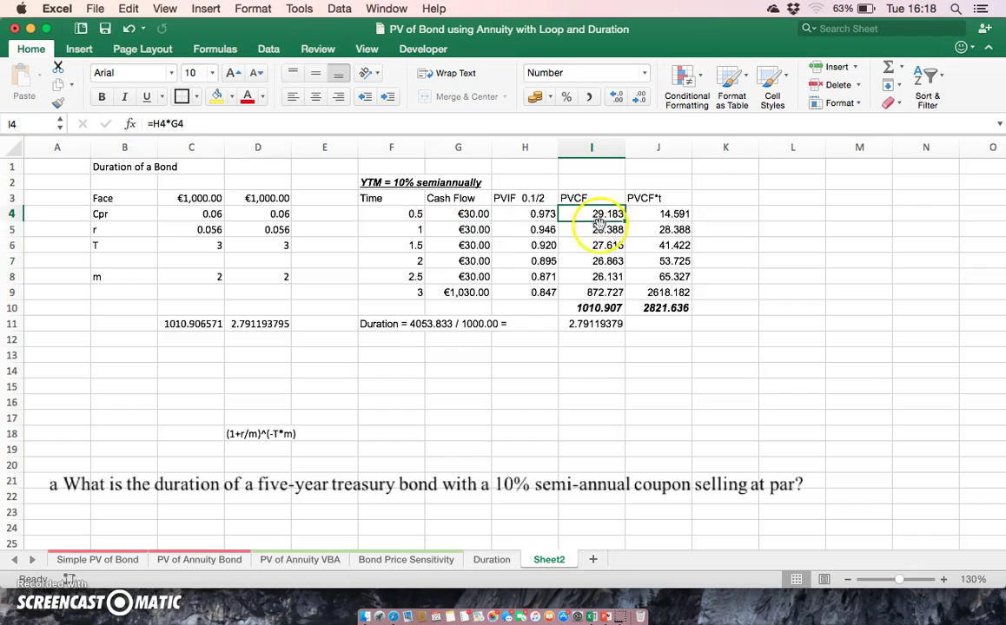
{"action": "left_click", "coordinate": [593, 308]}
{"action": "double_click", "coordinate": [594, 308]}
{"action": "key", "text": "Return"}
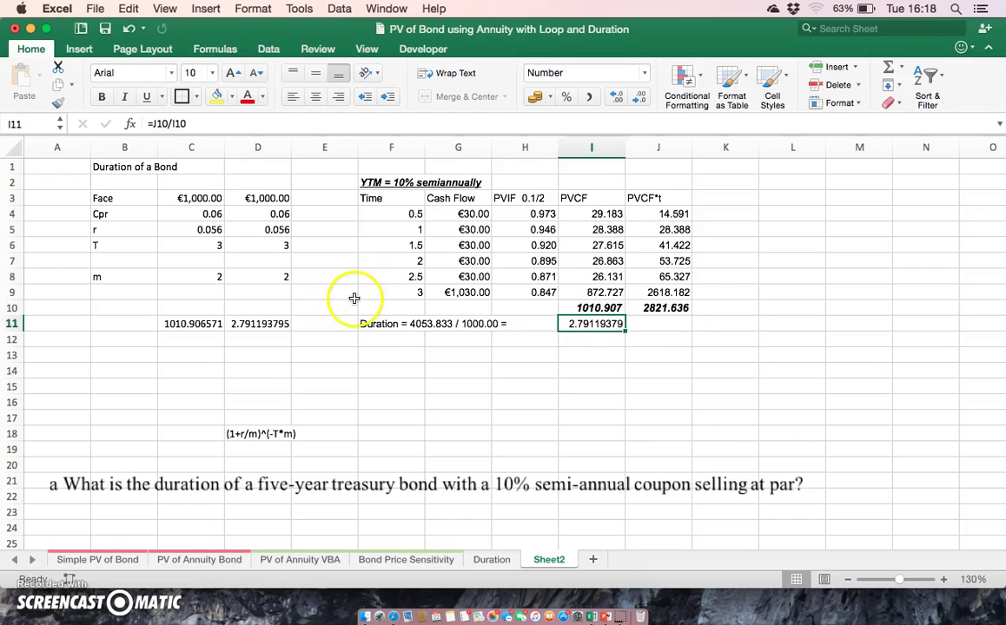
Examine the PVBm bond price formula in C11 and the PVCF*t formulas in J4 and J5.
{"action": "left_click", "coordinate": [197, 323]}
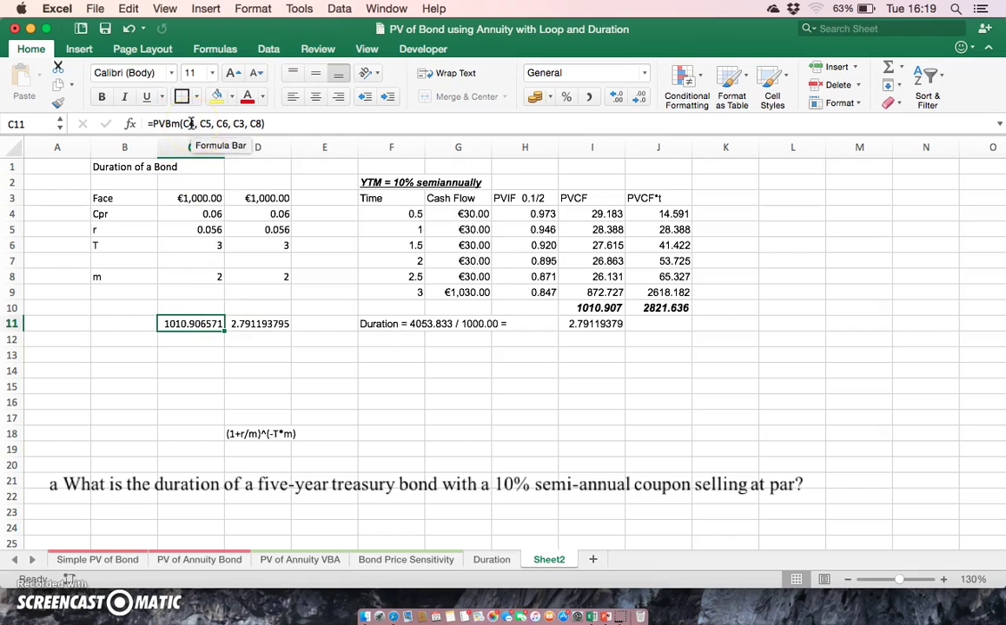
{"action": "left_click", "coordinate": [667, 216]}
{"action": "left_click", "coordinate": [585, 216]}
{"action": "double_click", "coordinate": [650, 215]}
{"action": "left_click", "coordinate": [416, 215]}
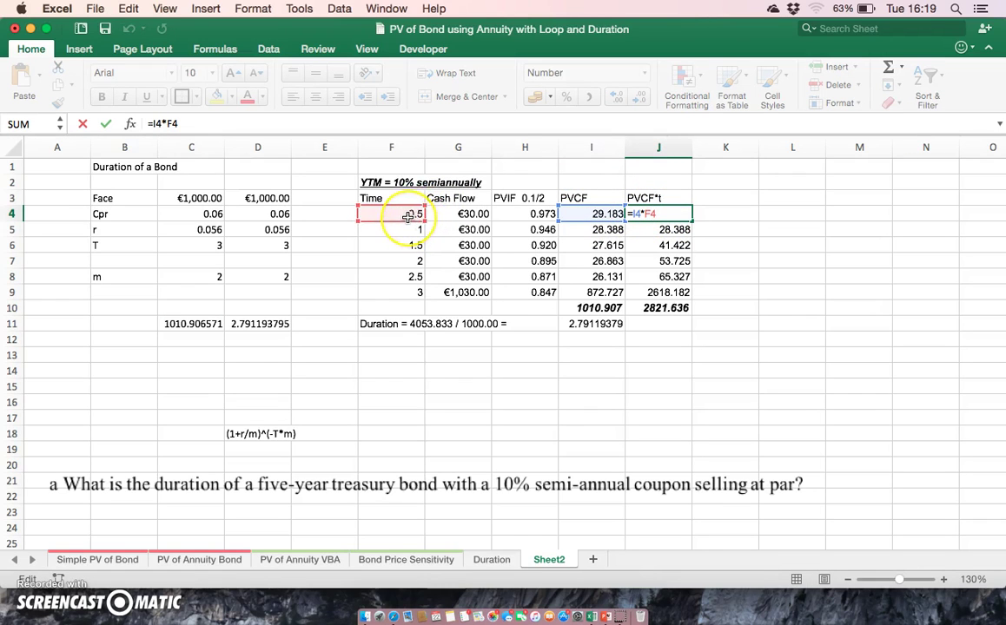
{"action": "key", "text": "Return"}
{"action": "double_click", "coordinate": [670, 227]}
{"action": "key", "text": "Return"}
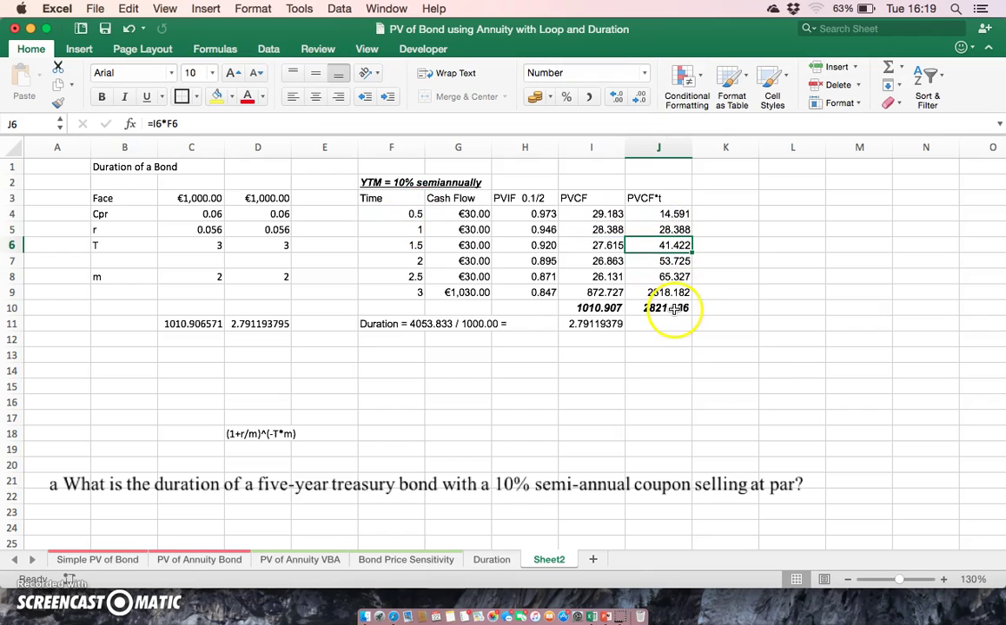
Examine the PVCF*t total formula in J10 and the duration formula in I11.
{"action": "left_click", "coordinate": [675, 309]}
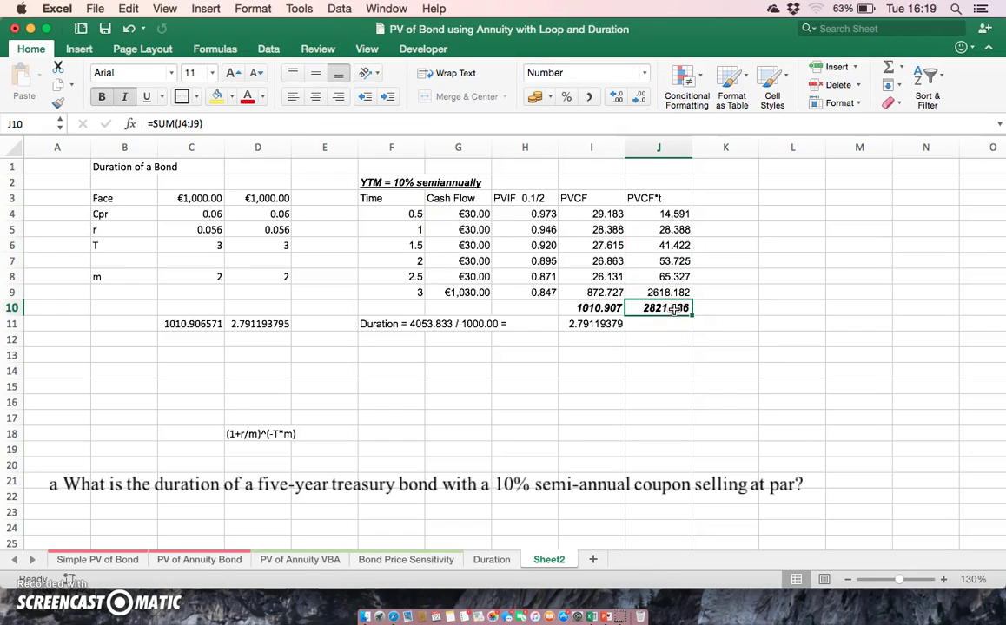
{"action": "left_click", "coordinate": [673, 312]}
{"action": "key", "text": "Return"}
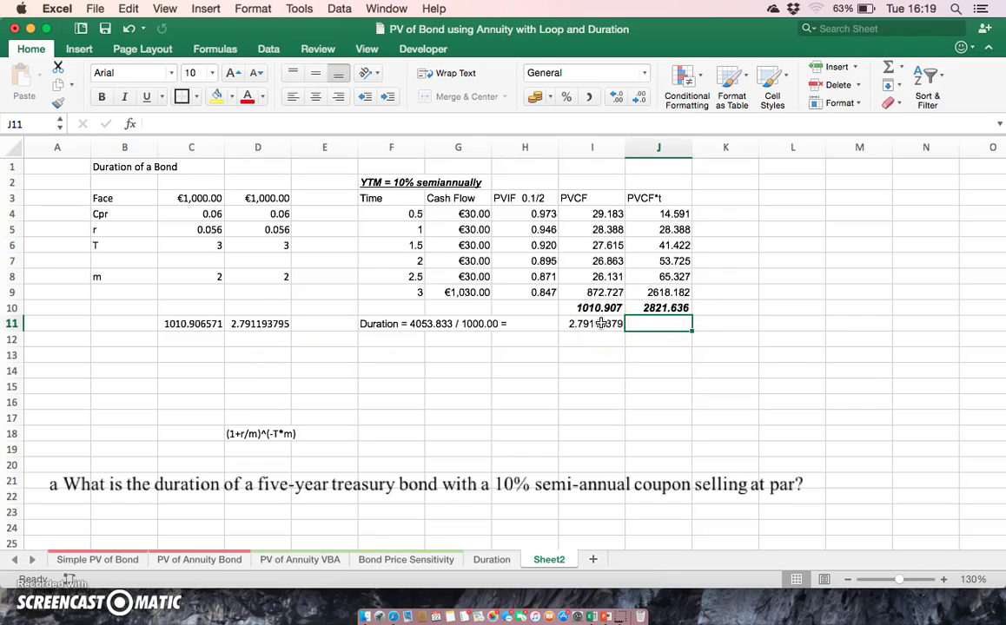
{"action": "double_click", "coordinate": [601, 323]}
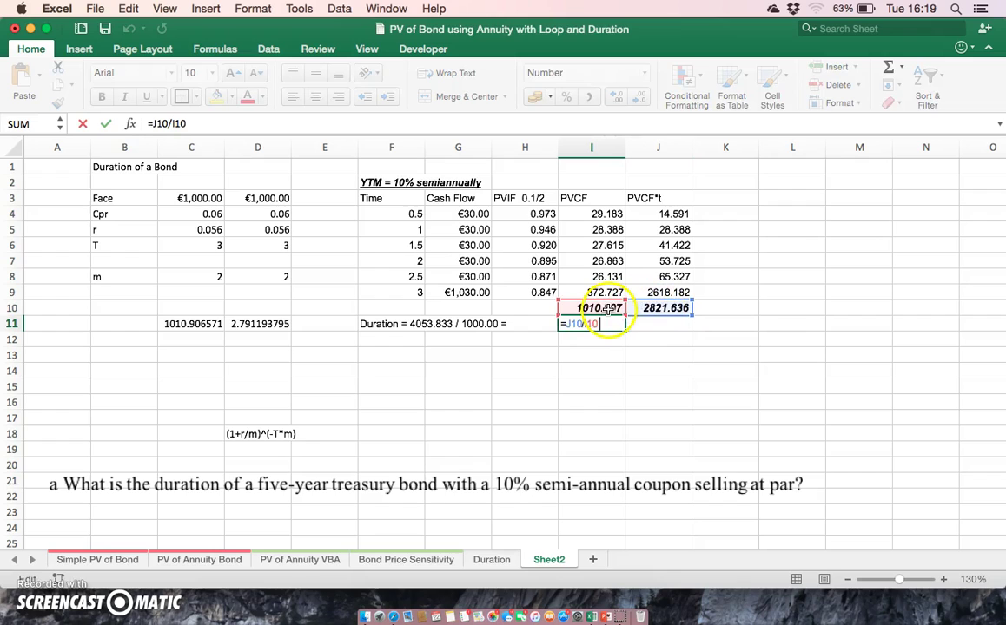
{"action": "key", "text": "Return"}
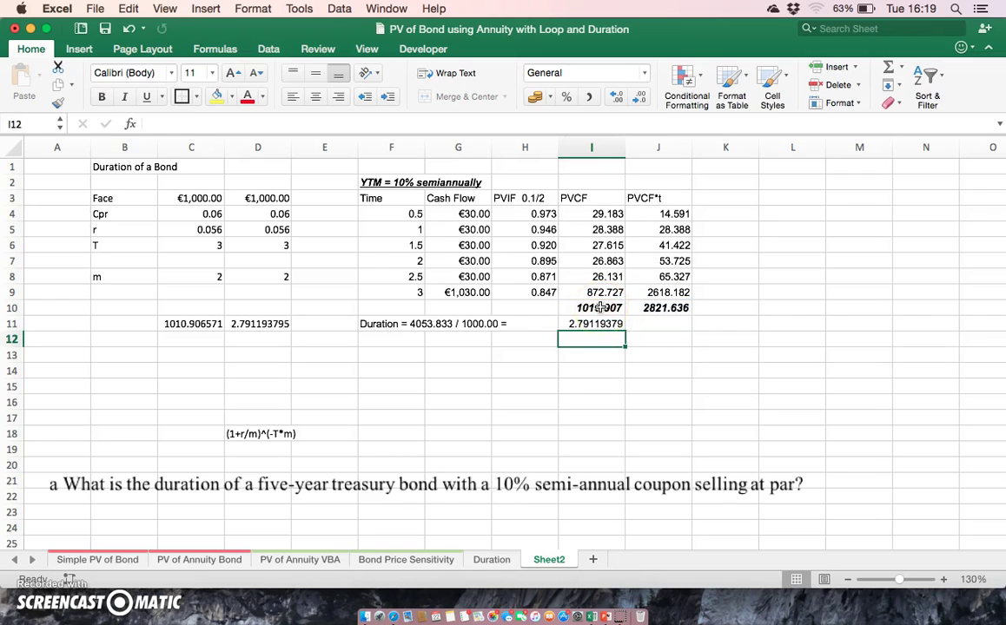
Shorten the label in F11 to "Duration" and check the PVBmDur formula in D11.
{"action": "left_click", "coordinate": [382, 323]}
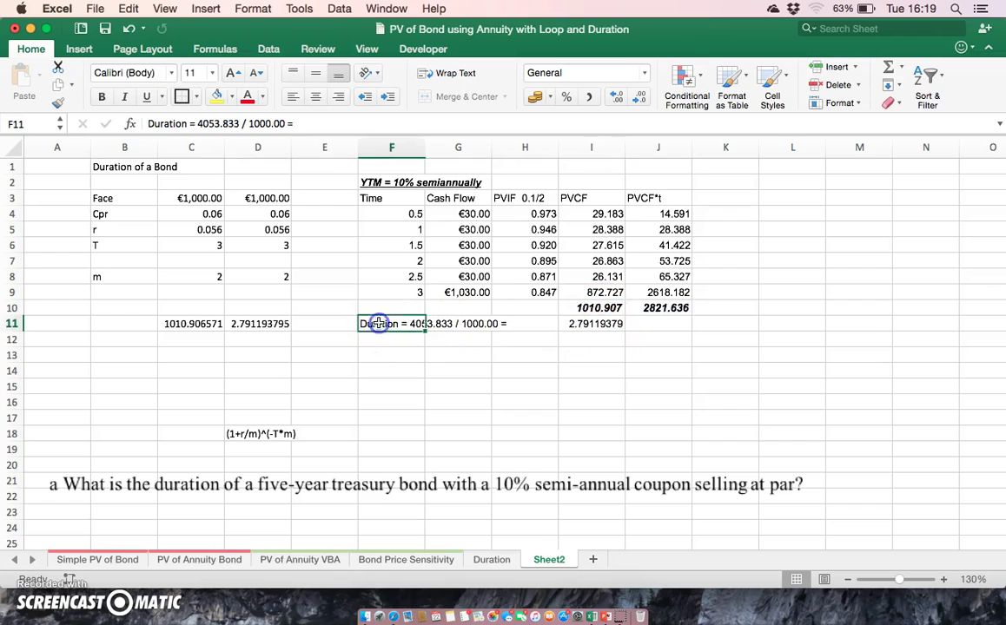
{"action": "left_click", "coordinate": [314, 127]}
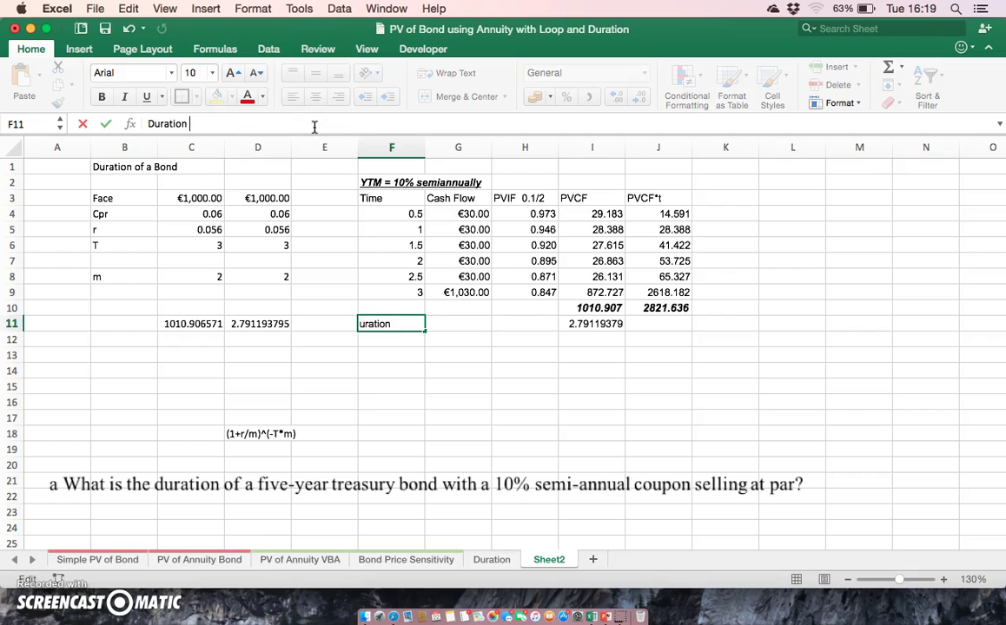
{"action": "key", "text": "Return"}
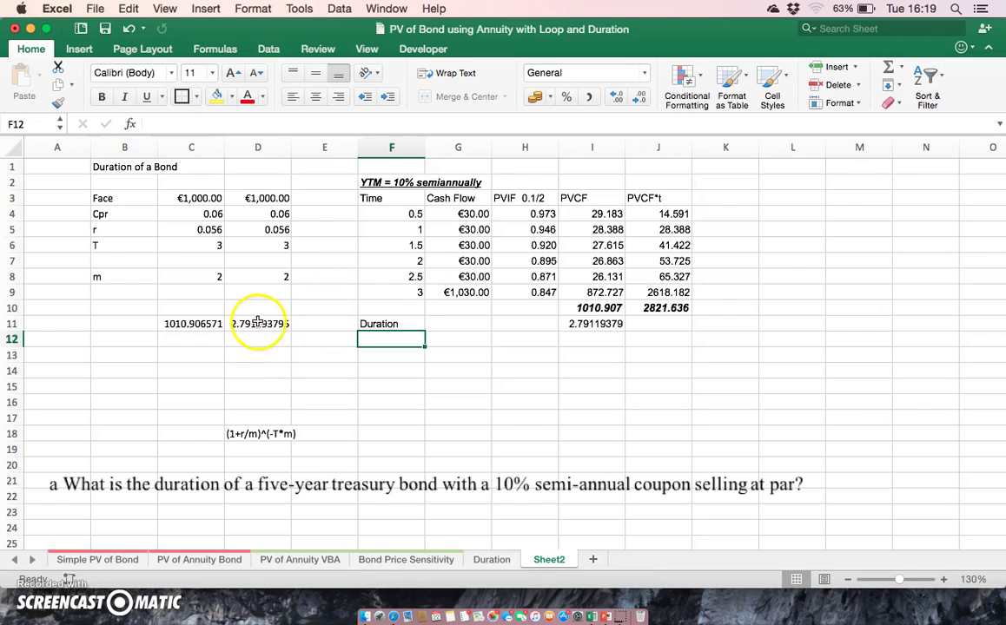
{"action": "left_click", "coordinate": [258, 323]}
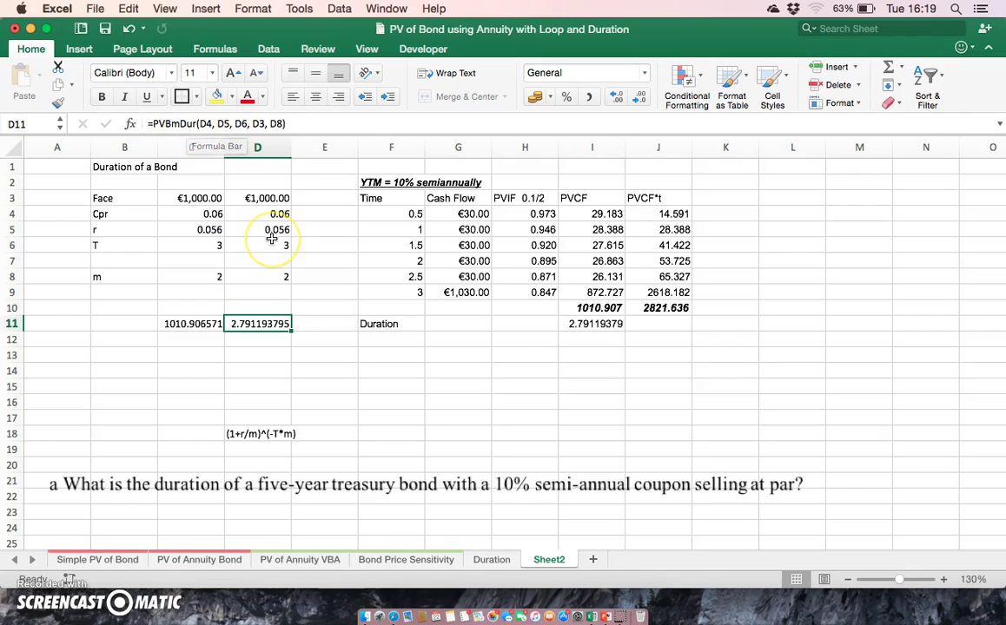
{"action": "key", "text": "Return"}
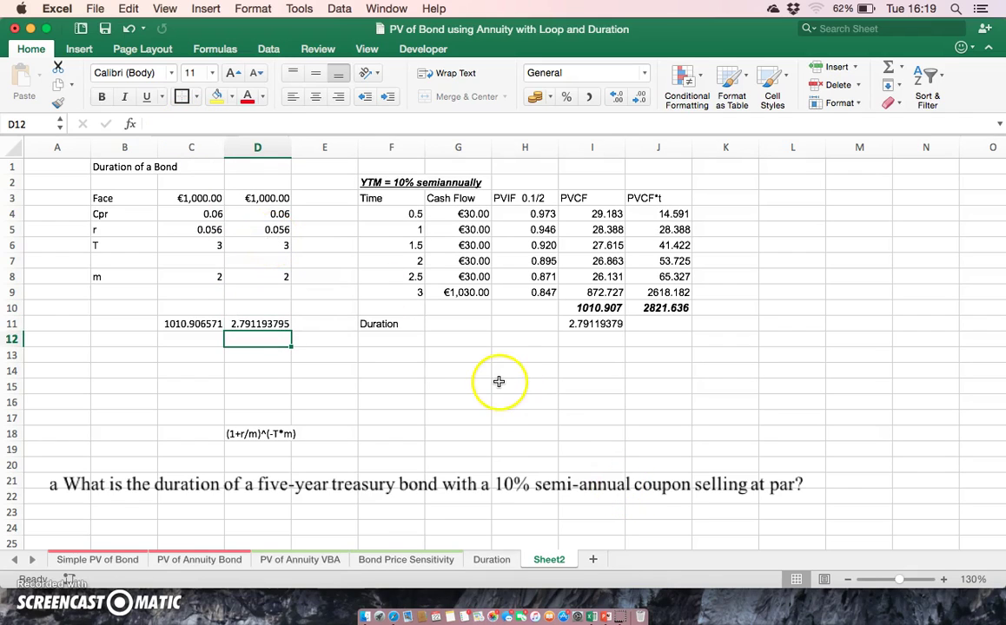
Cut the picture with the five-year treasury bond question from below the table.
{"action": "left_click", "coordinate": [219, 484]}
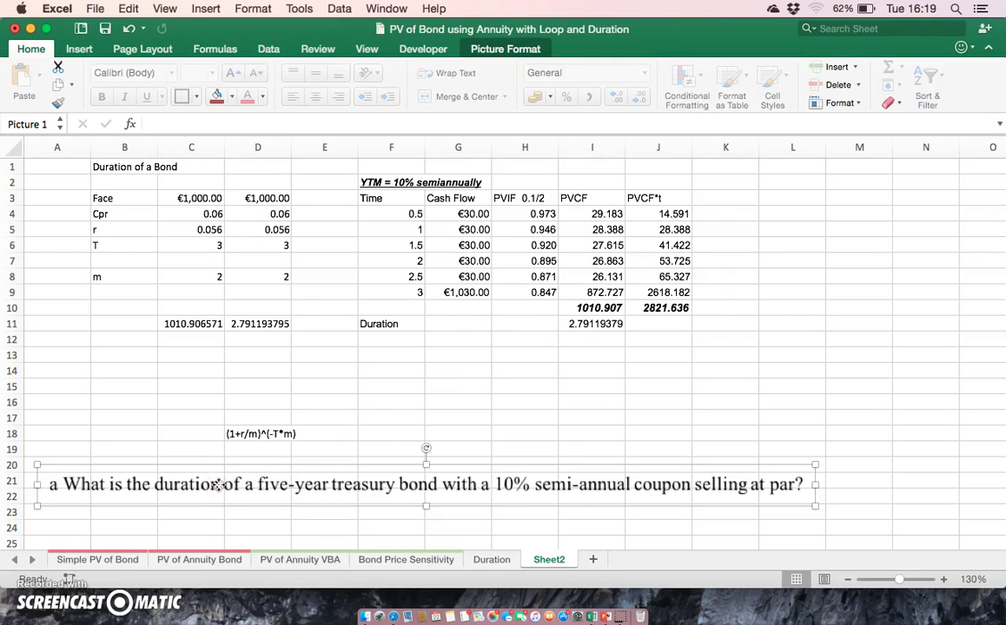
{"action": "left_click", "coordinate": [58, 67]}
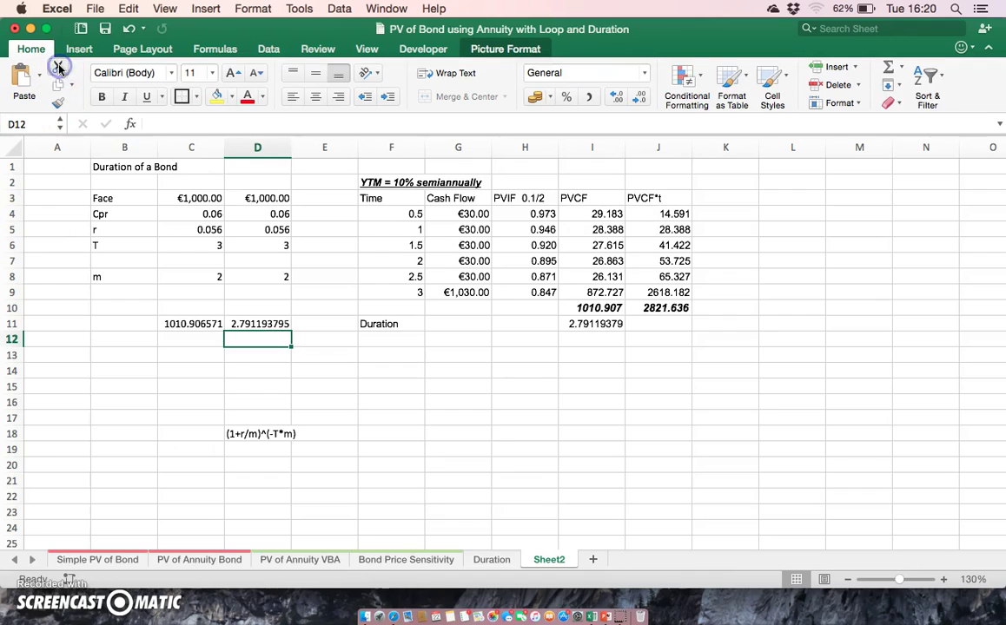
{"action": "left_click", "coordinate": [234, 418]}
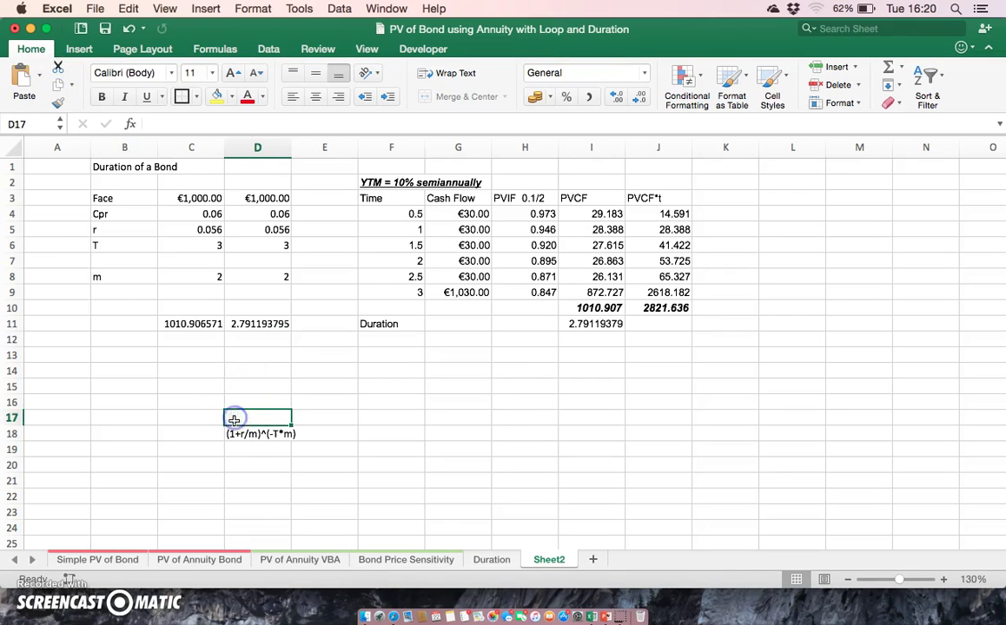
Select the PVBmDur result in D11 and open the code of Module2 in the Visual Basic Editor.
{"action": "left_click", "coordinate": [255, 324]}
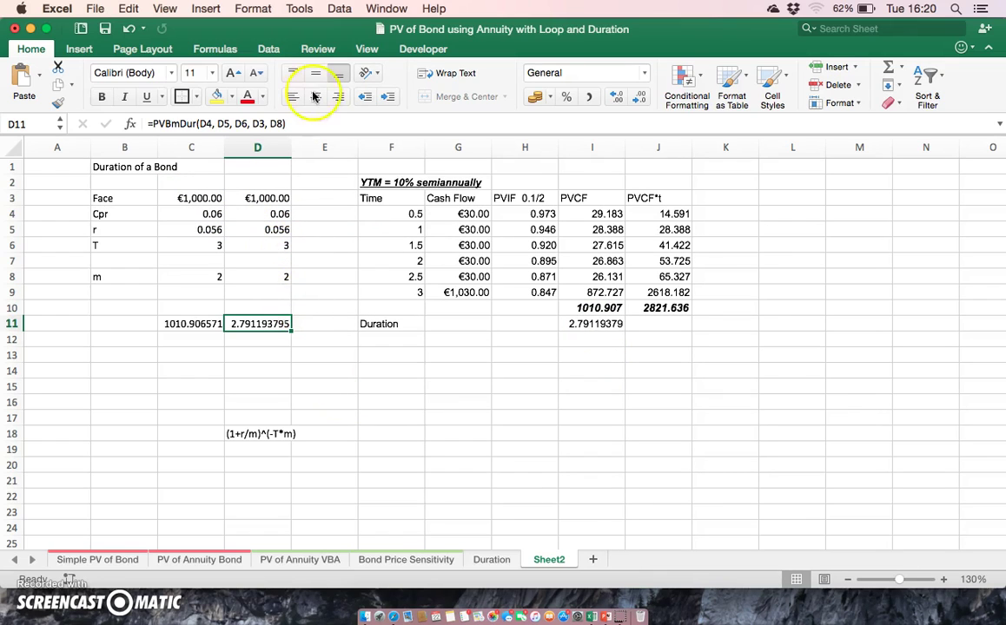
{"action": "left_click", "coordinate": [411, 52]}
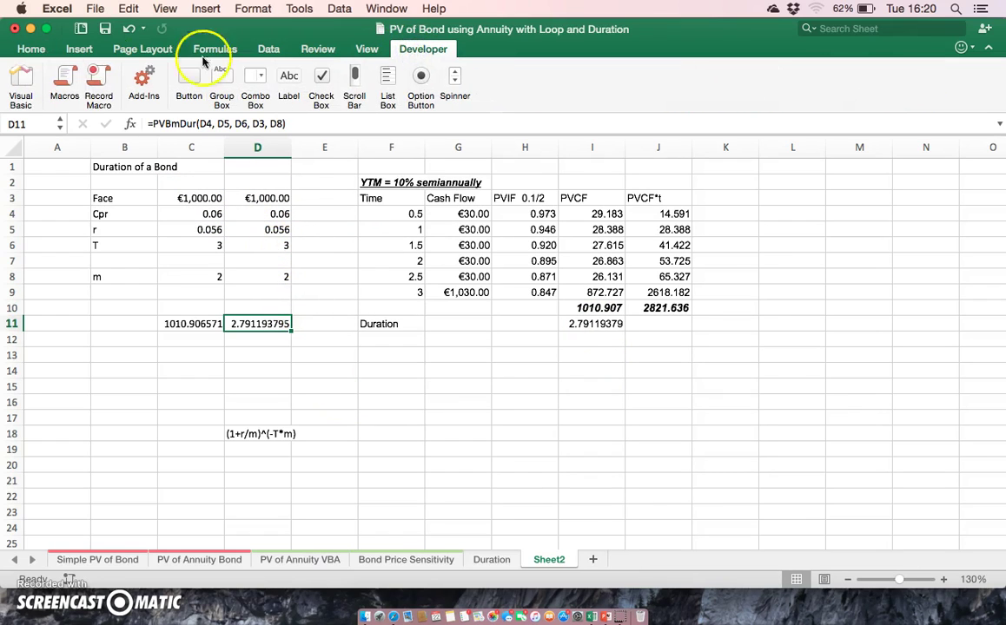
{"action": "left_click", "coordinate": [22, 83]}
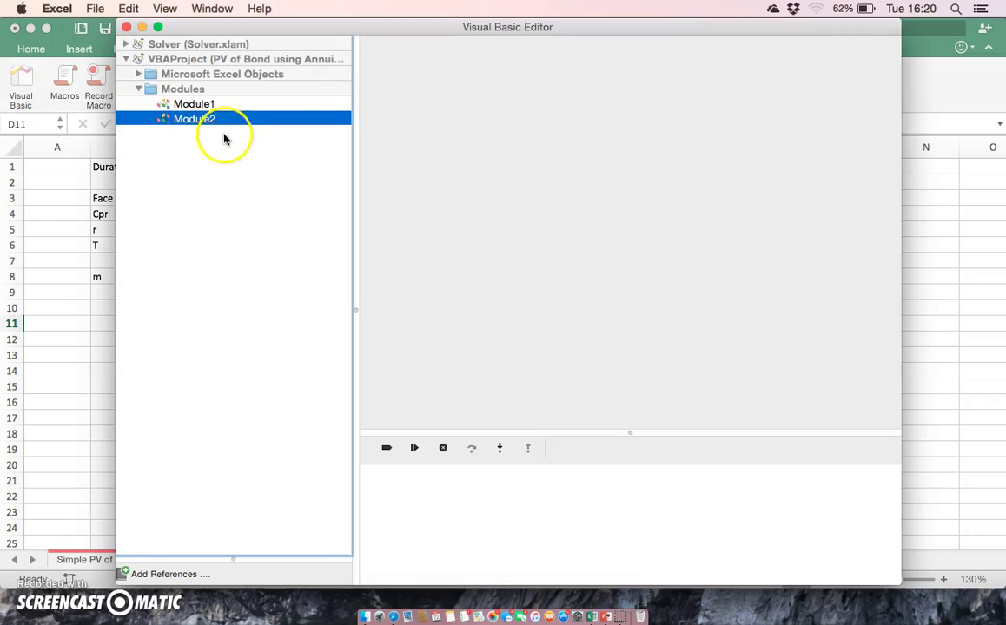
{"action": "double_click", "coordinate": [205, 105]}
{"action": "double_click", "coordinate": [206, 119]}
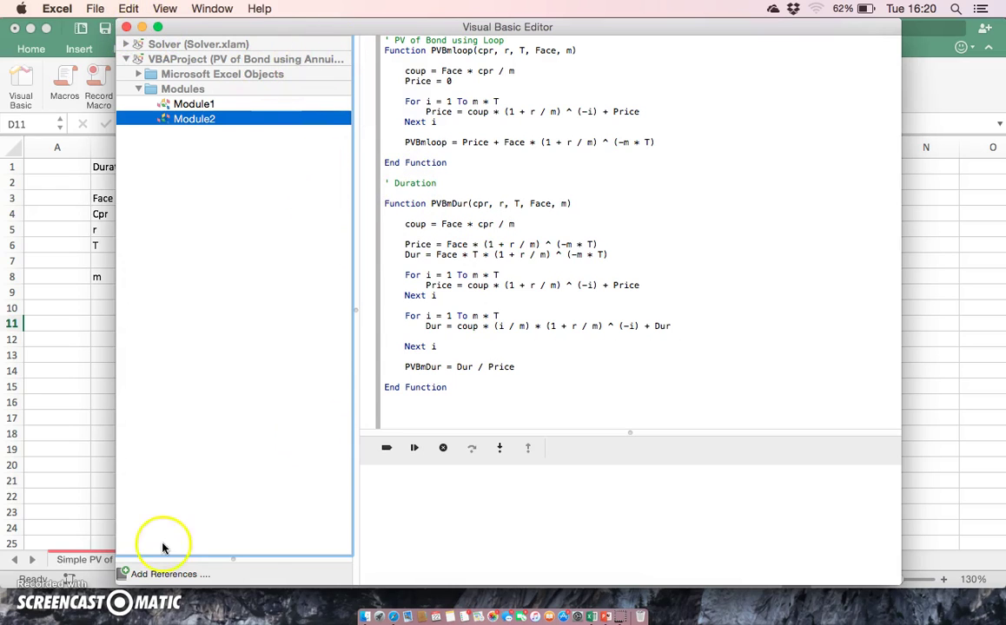
Narrow the project pane and the Visual Basic Editor window, and place the window beside the cash flow table.
{"action": "left_click_drag", "start_coordinate": [355, 310], "coordinate": [166, 293]}
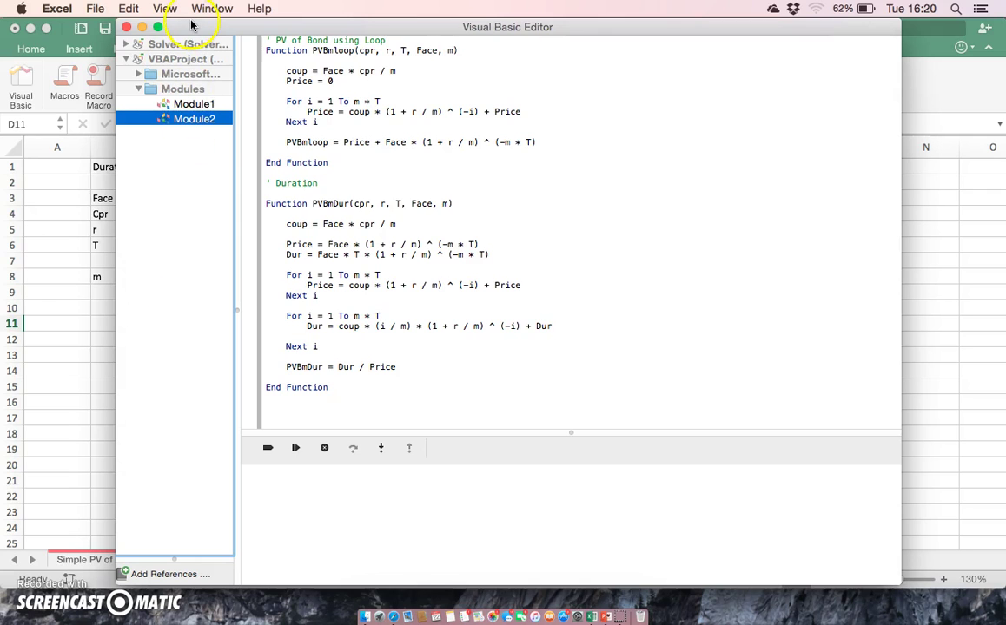
{"action": "left_click_drag", "start_coordinate": [115, 201], "coordinate": [455, 188]}
{"action": "left_click_drag", "start_coordinate": [571, 26], "coordinate": [130, 88]}
{"action": "left_click_drag", "start_coordinate": [653, 546], "coordinate": [844, 523]}
{"action": "left_click", "coordinate": [23, 81]}
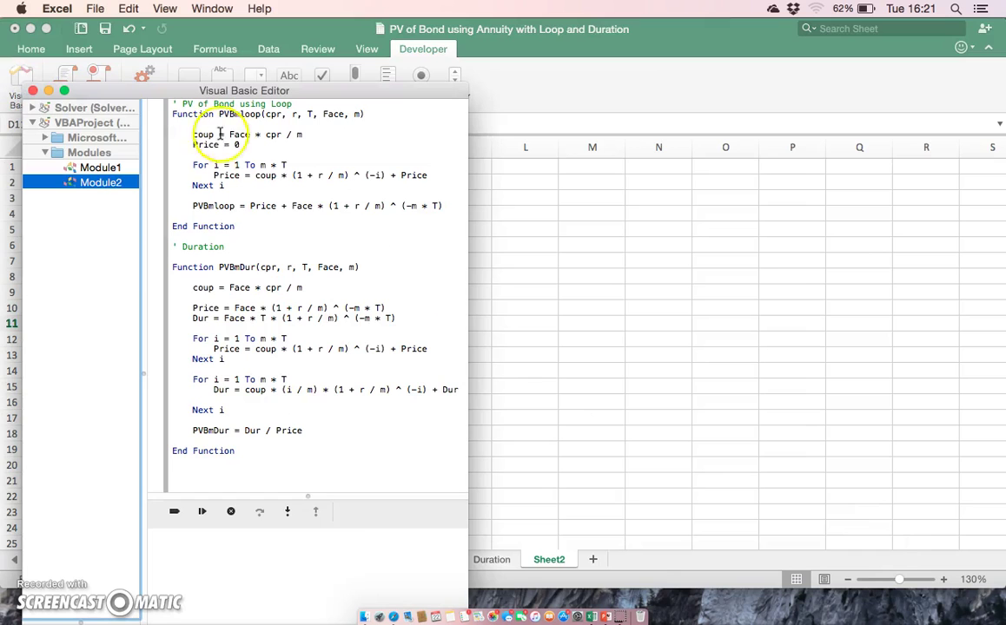
{"action": "left_click_drag", "start_coordinate": [161, 91], "coordinate": [605, 31]}
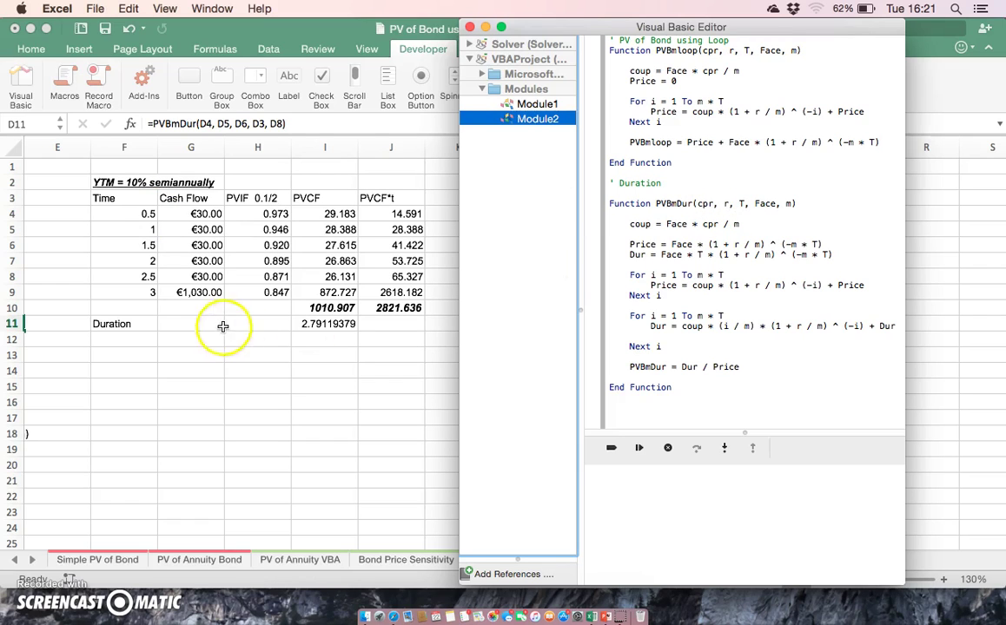
Examine the PVBmDur code in Module2 against the cash flow table, including the final payment at time 3.
{"action": "left_click", "coordinate": [146, 292]}
{"action": "left_click", "coordinate": [147, 293]}
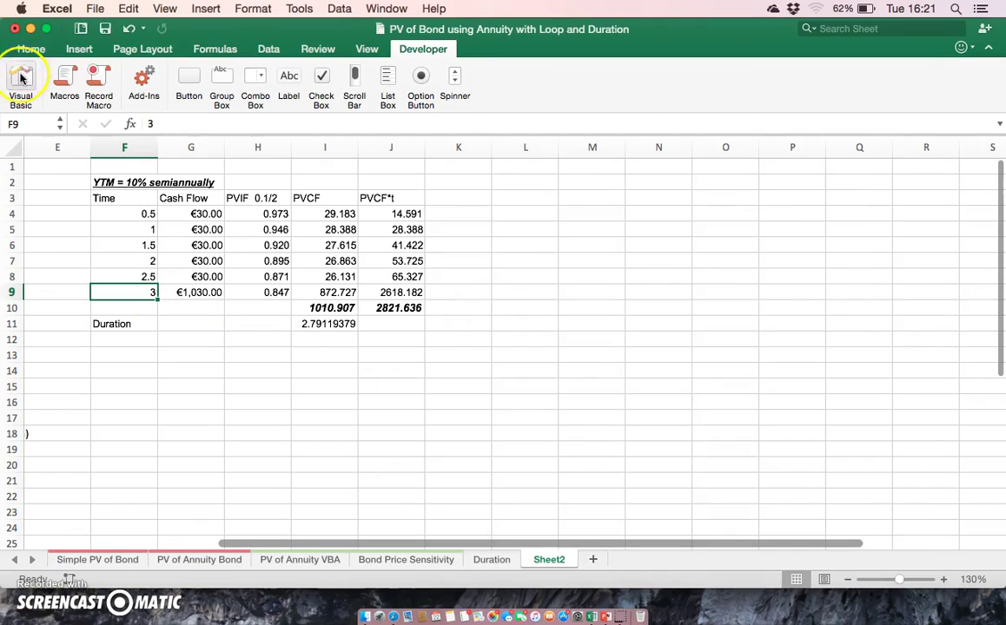
{"action": "left_click", "coordinate": [19, 76]}
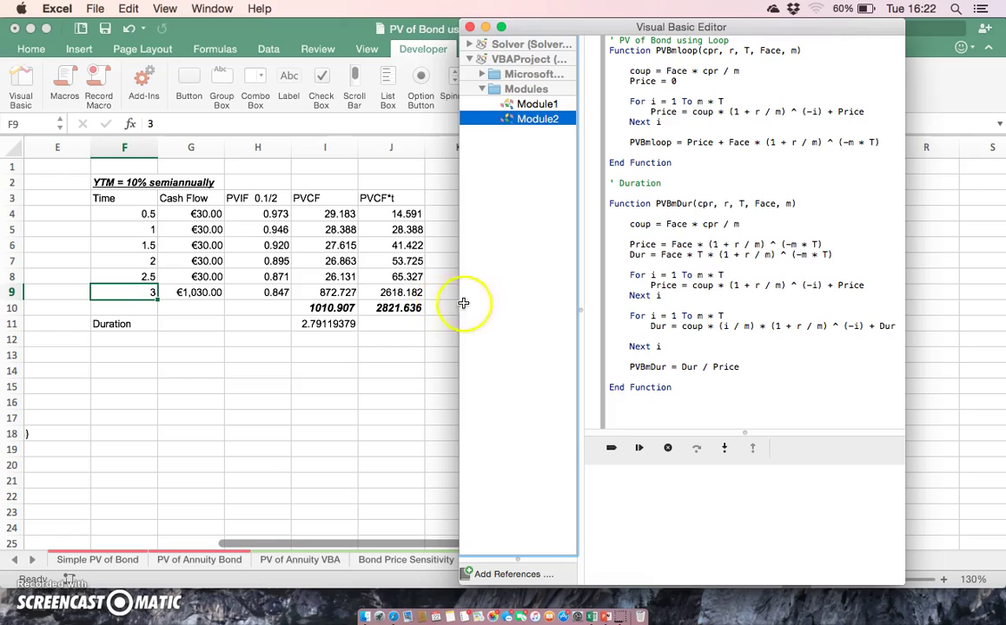
{"action": "left_click", "coordinate": [747, 245]}
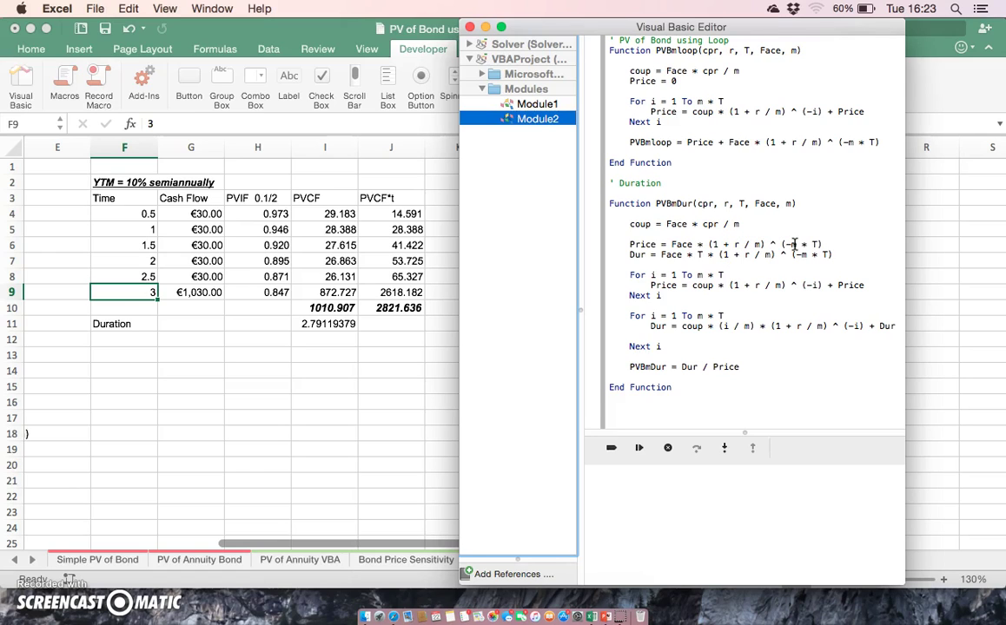
{"action": "left_click", "coordinate": [812, 245]}
Close the Visual Basic Editor and compare the duration formula in I11 with the PVBmDur formula in D11.
{"action": "left_click", "coordinate": [467, 29]}
{"action": "left_click", "coordinate": [320, 324]}
{"action": "double_click", "coordinate": [320, 324]}
{"action": "key", "text": "Return"}
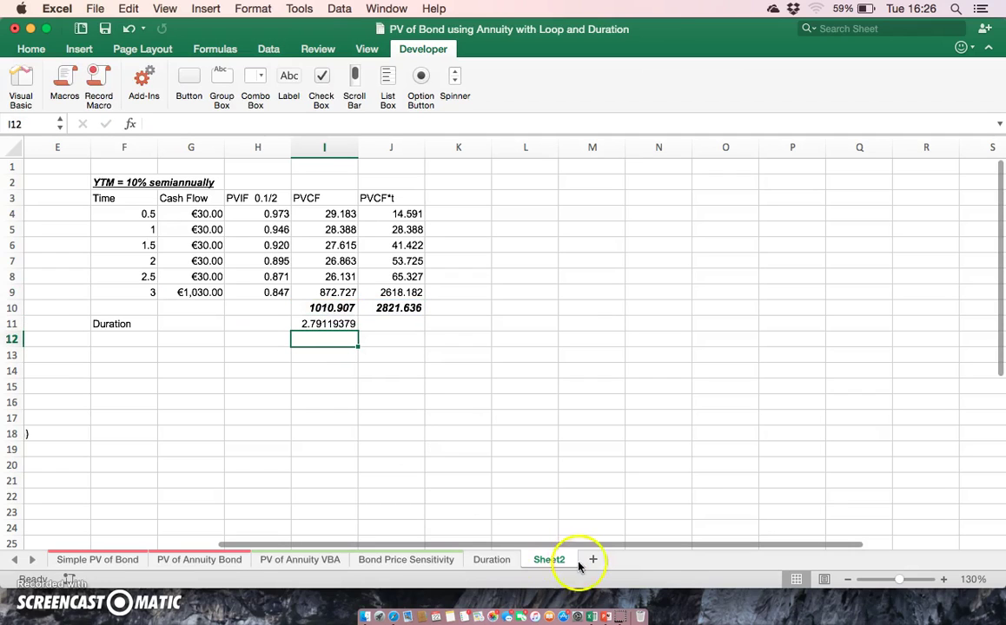
{"action": "left_click_drag", "start_coordinate": [535, 543], "coordinate": [373, 547]}
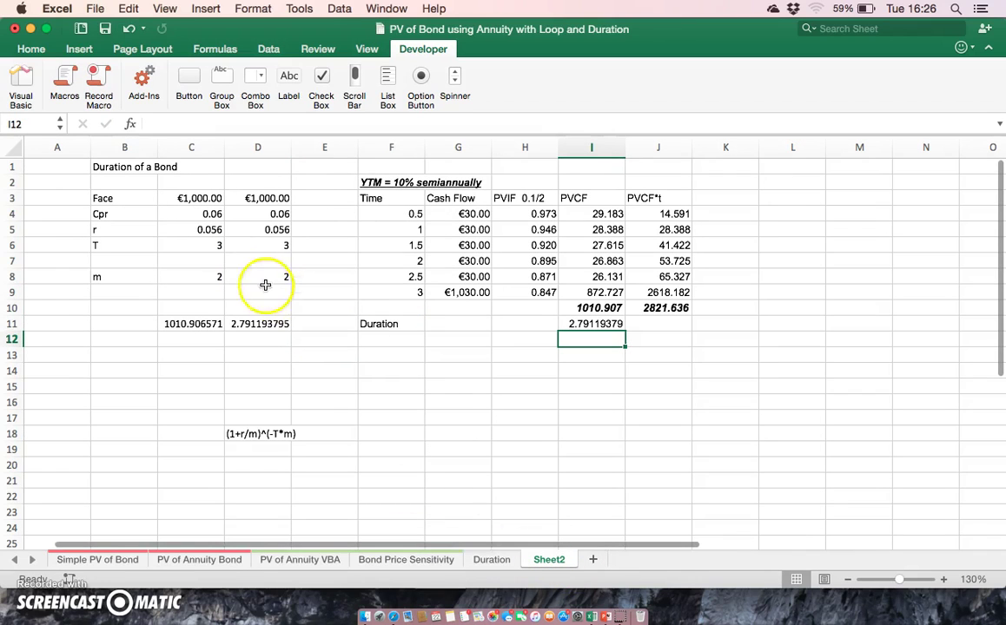
{"action": "left_click", "coordinate": [257, 325]}
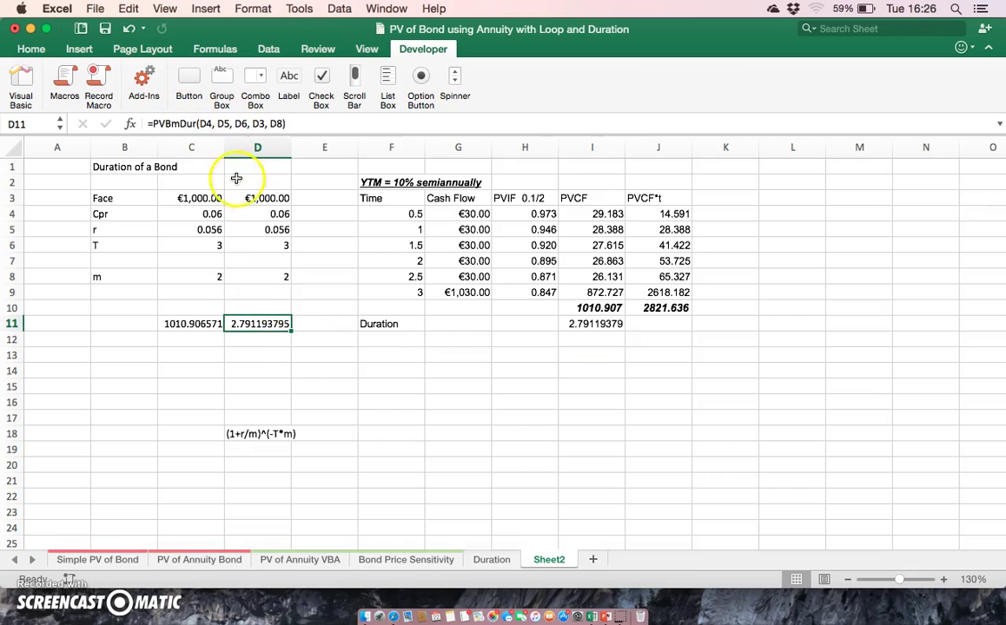